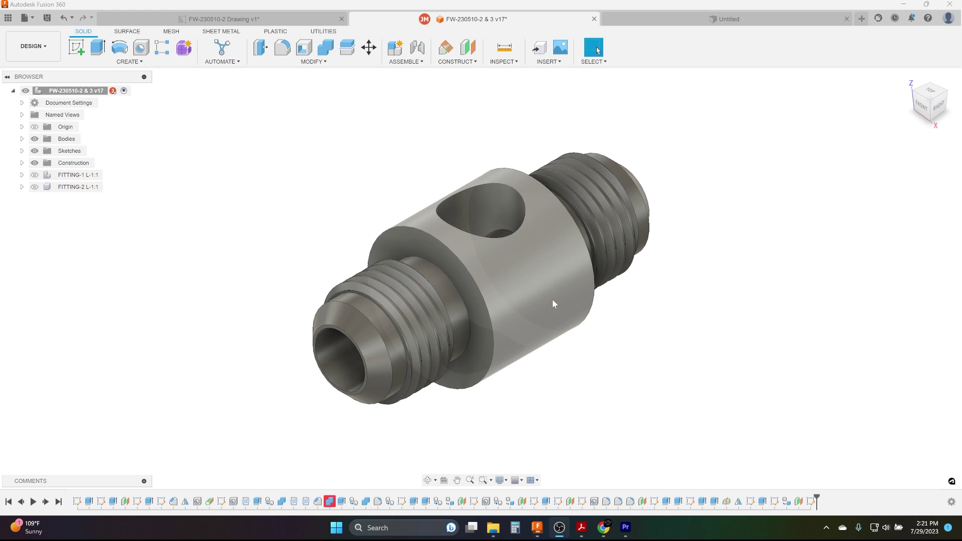
- In the Untitled design, sketch a circle on the YZ plane and extrude it 0.80 in
left_click(696, 20)
key("c")
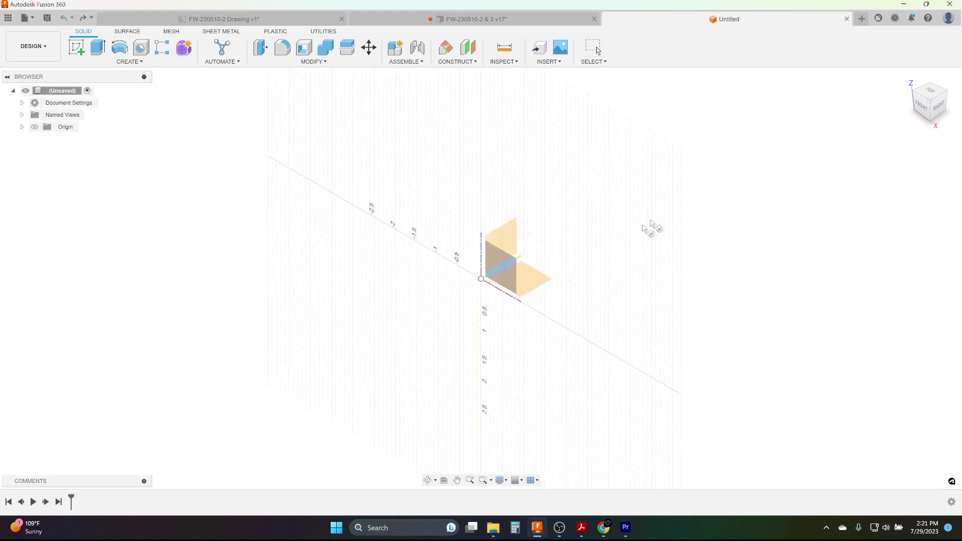
left_click(507, 251)
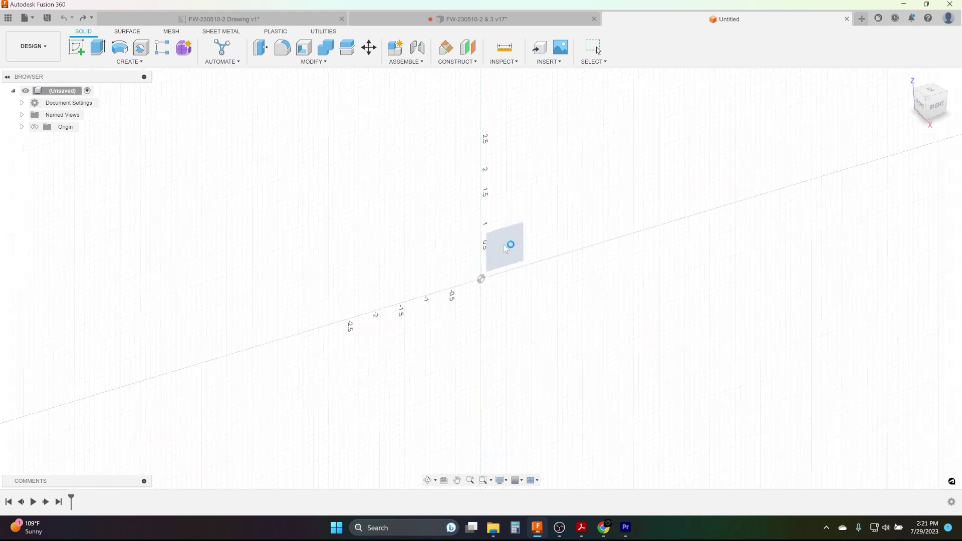
left_click(481, 278)
left_click(505, 319)
key("e")
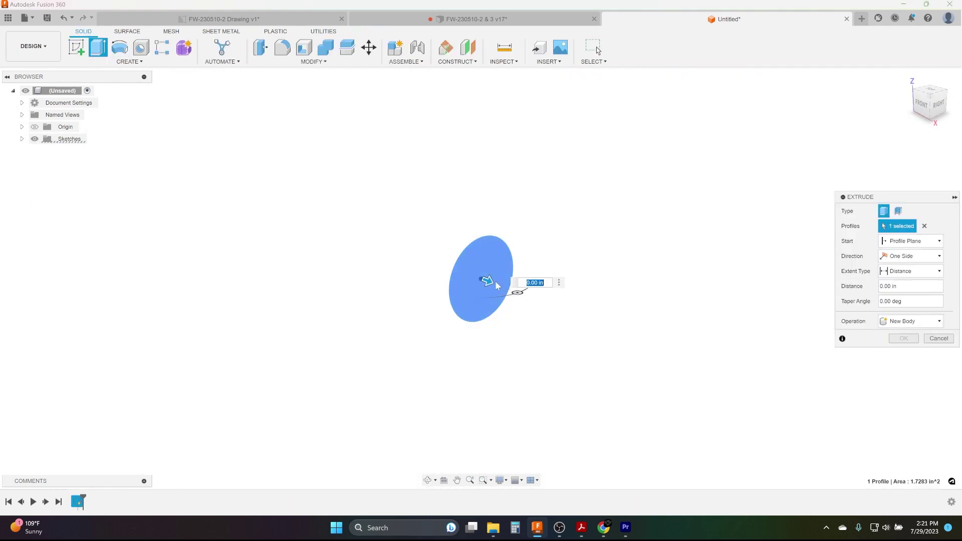
type("0.8")
left_click(904, 339)
- Sketch a smaller circle on the disc's end face and join a 1.20 in boss onto it
key("s")
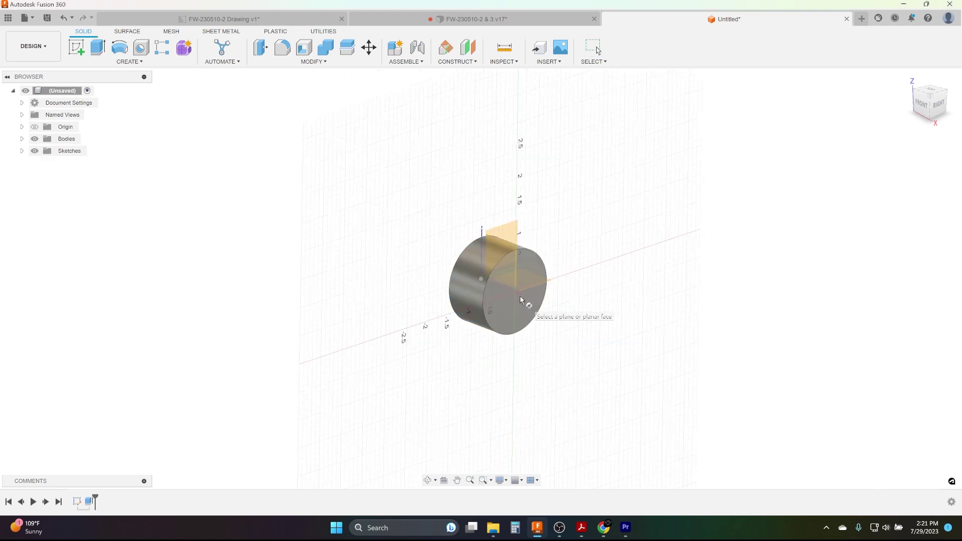
left_click(519, 296)
key("c")
left_click(481, 279)
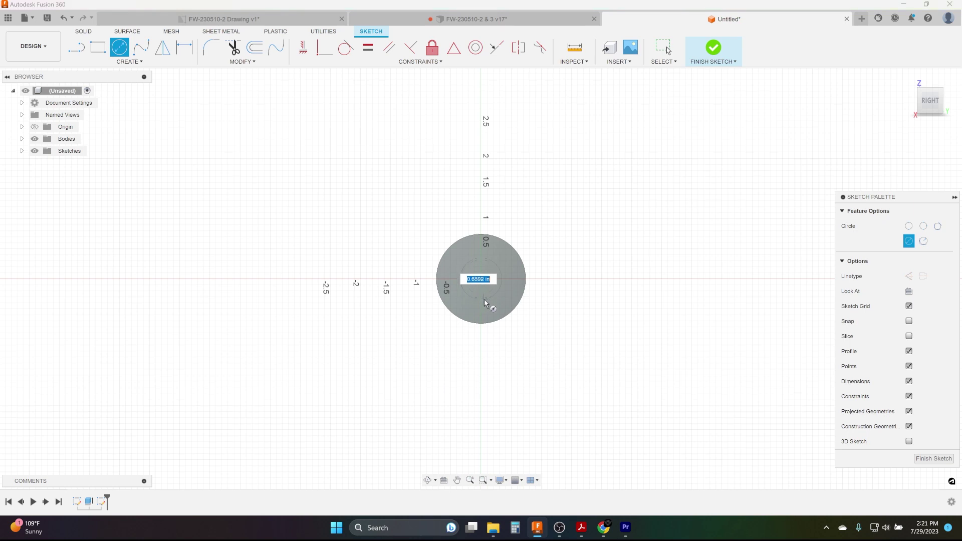
left_click(489, 304)
key("e")
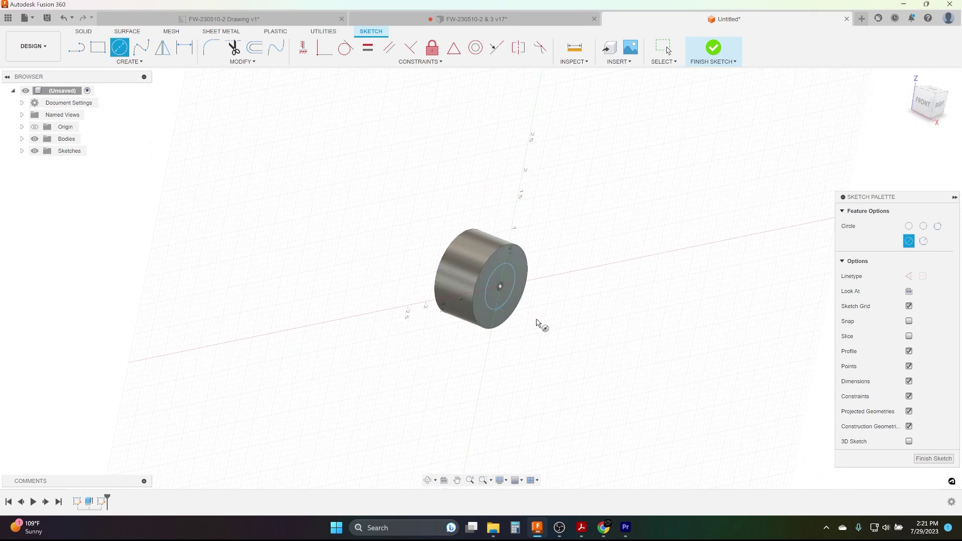
left_click(504, 289)
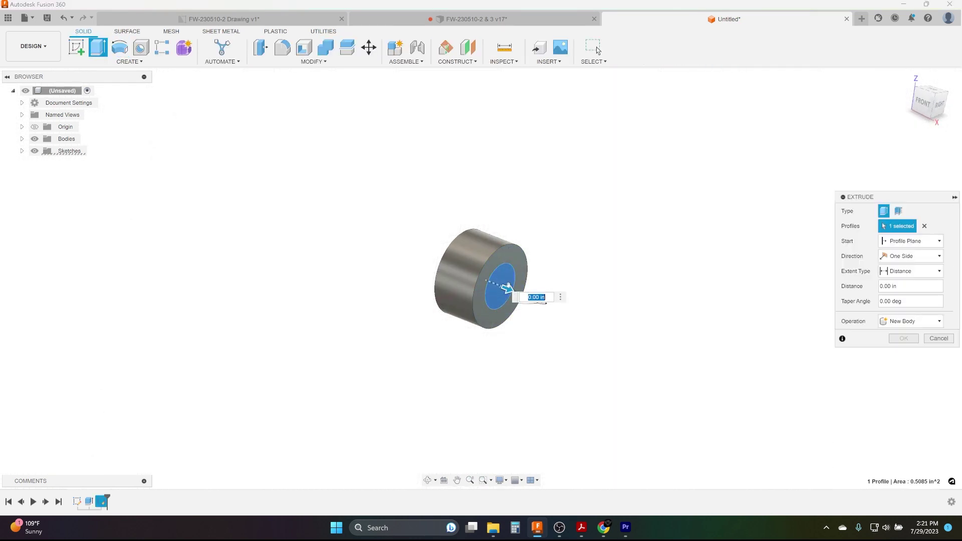
left_click_drag(507, 287, 564, 315)
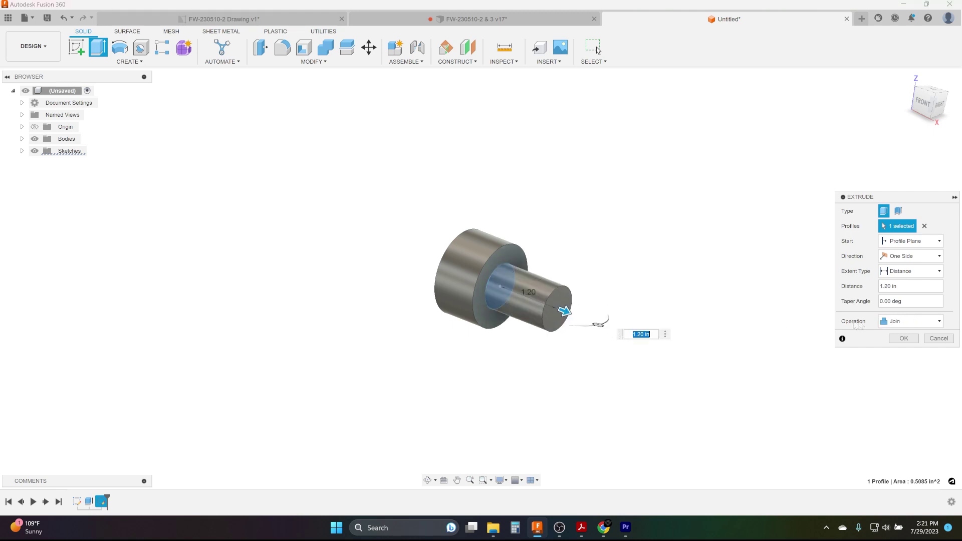
left_click(904, 338)
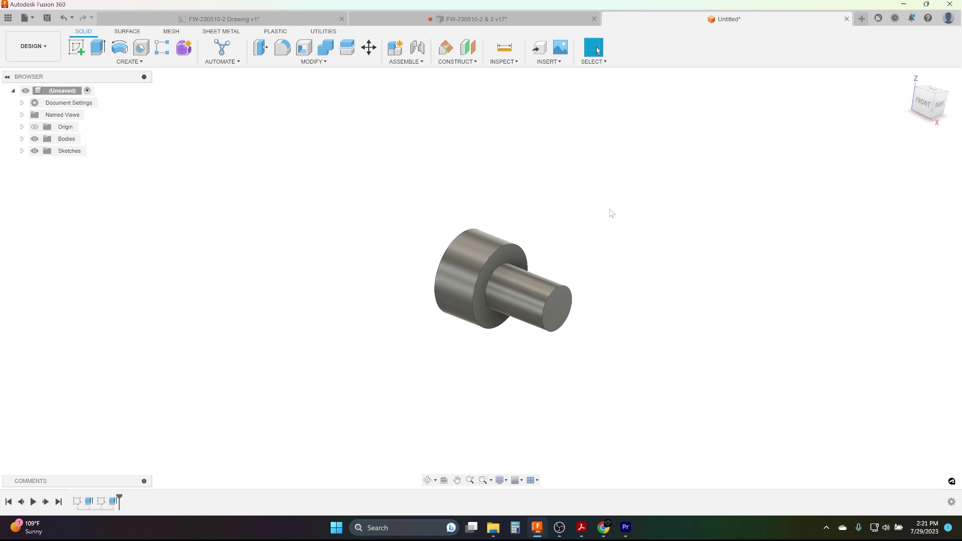
left_click_drag(626, 188, 380, 389)
- Delete the practice cylinder body, then add a new component renamed 'Fitting'
key("Delete")
left_click(440, 282)
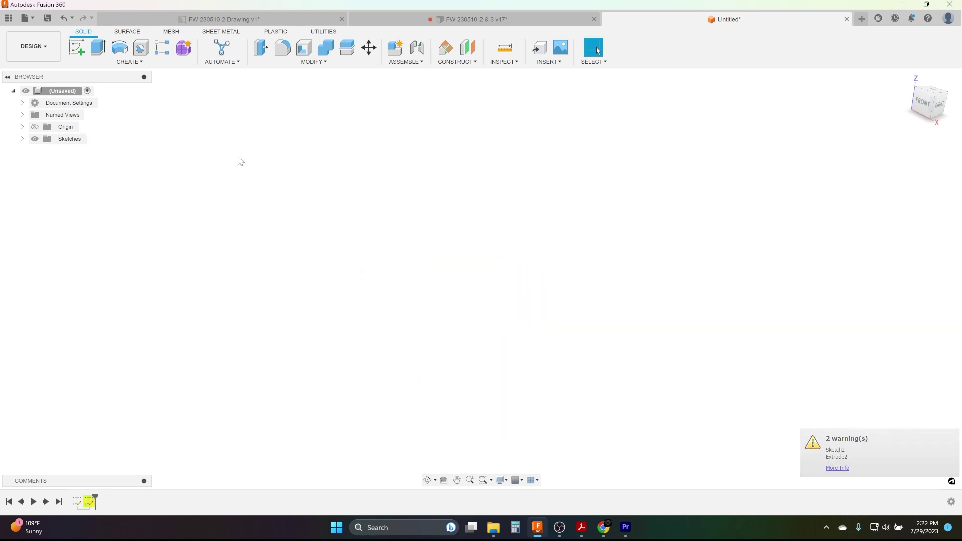
left_click(401, 62)
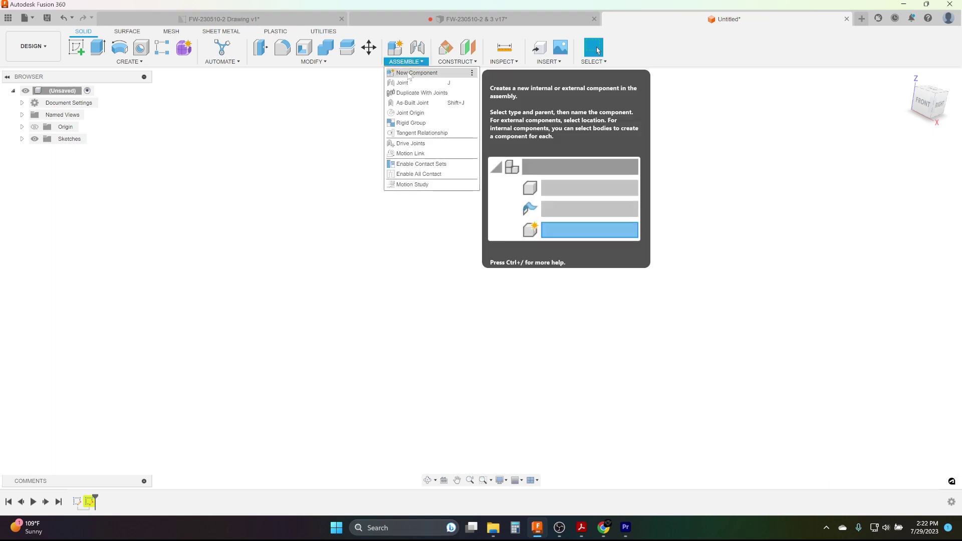
left_click(408, 73)
double_click(844, 255)
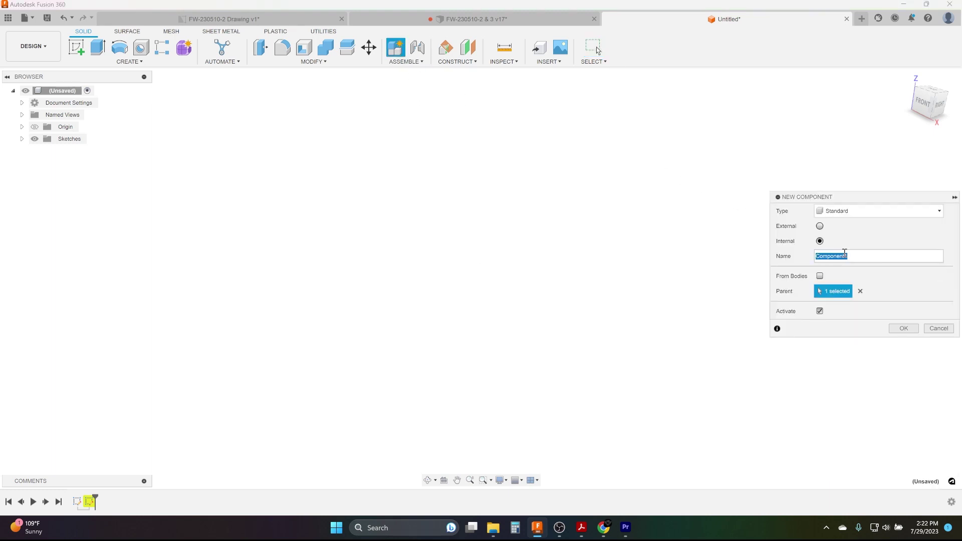
type("Fitting")
key("Return")
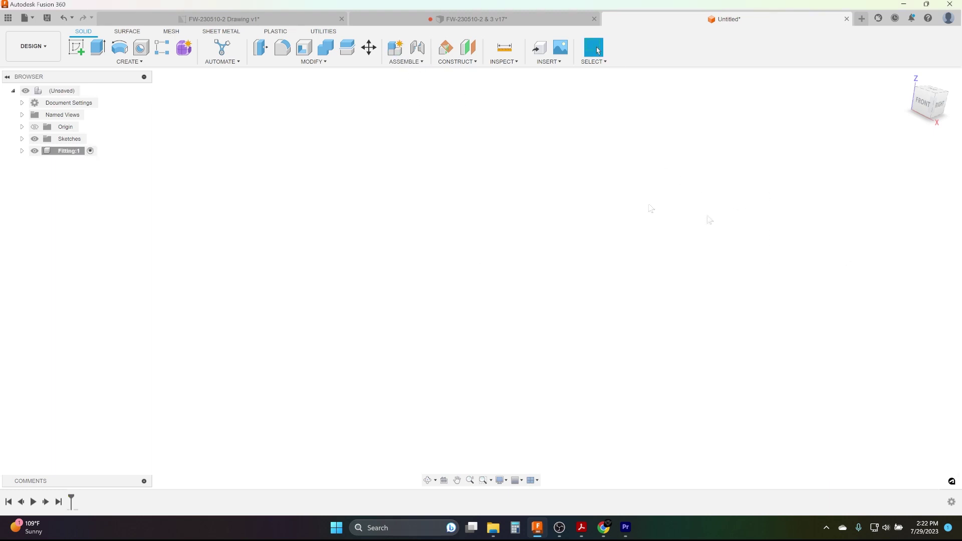
- From the Home view, start a new sketch on the YZ origin plane in Fitting
left_click(76, 47)
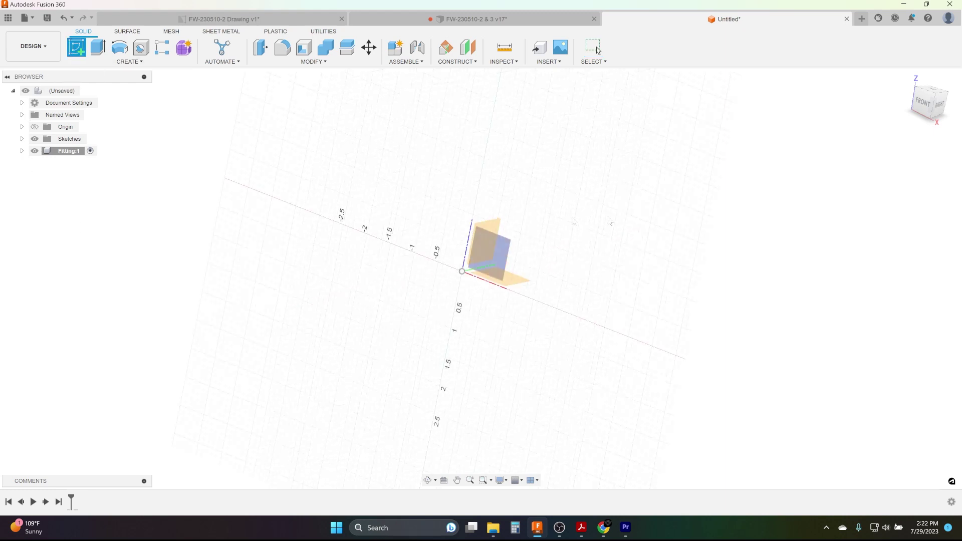
left_click(907, 78)
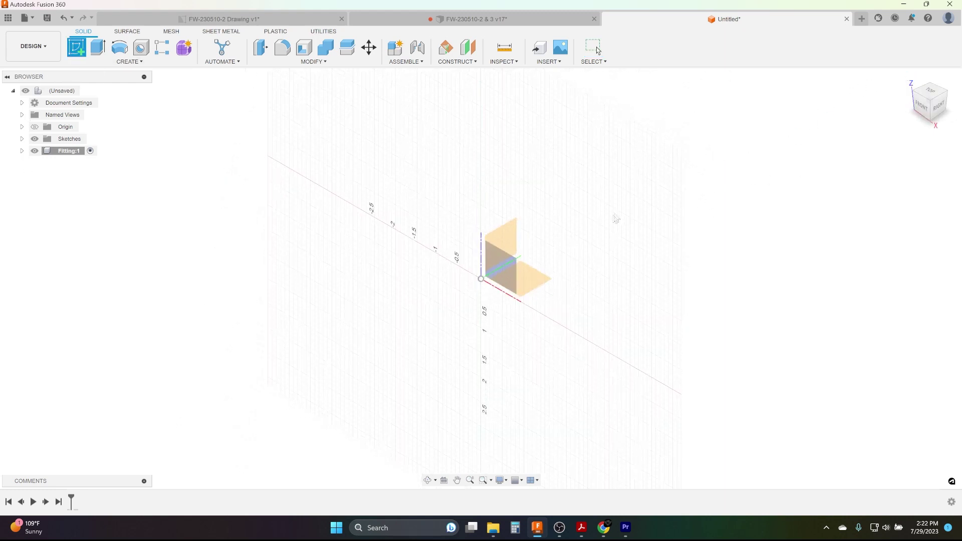
left_click(514, 243)
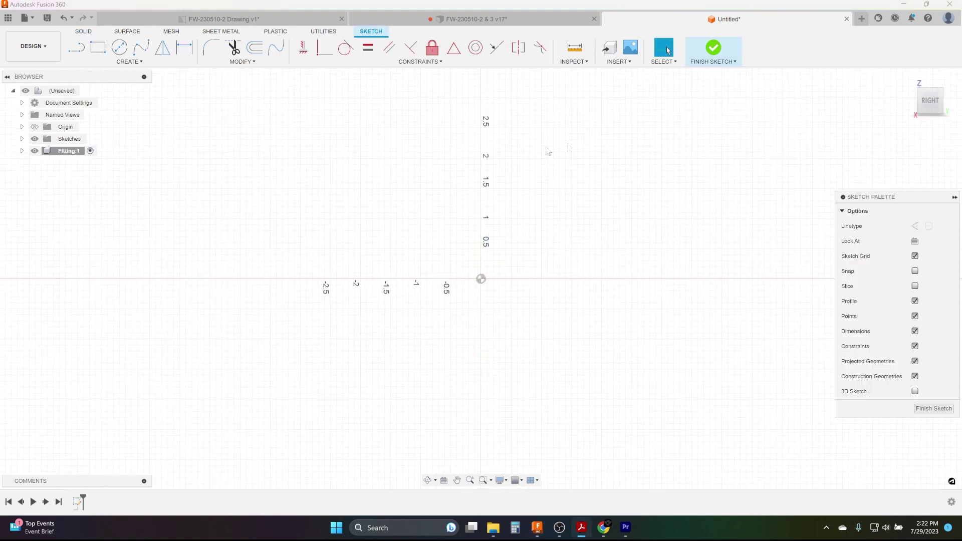
scroll(503, 236, "up", 3)
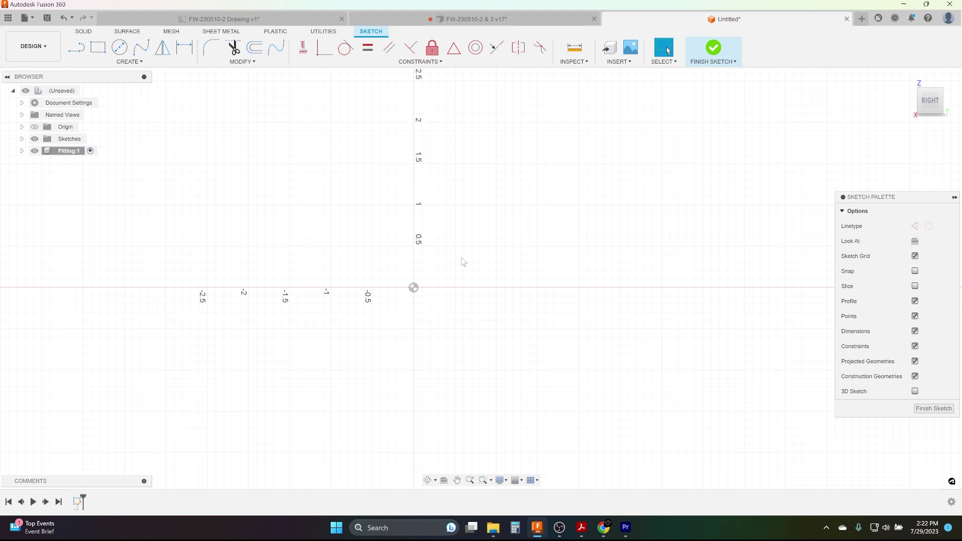
- Draw the first stepped line segments of the half-profile, starting at the origin
key("l")
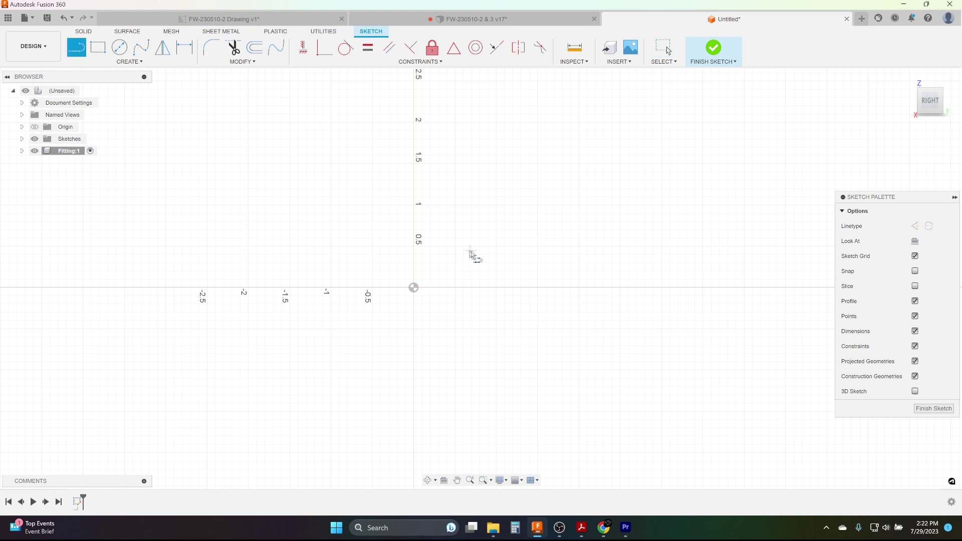
left_click(414, 288)
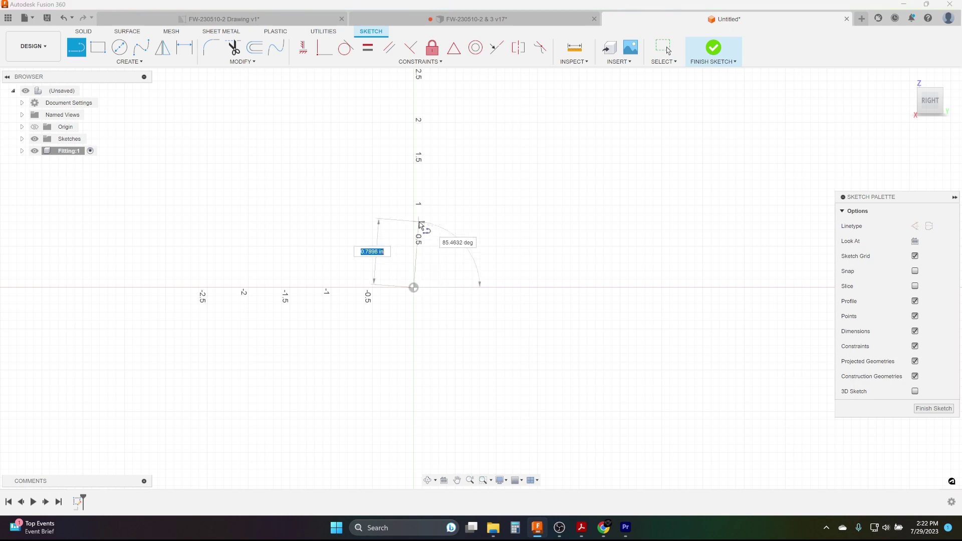
left_click(414, 197)
left_click(533, 197)
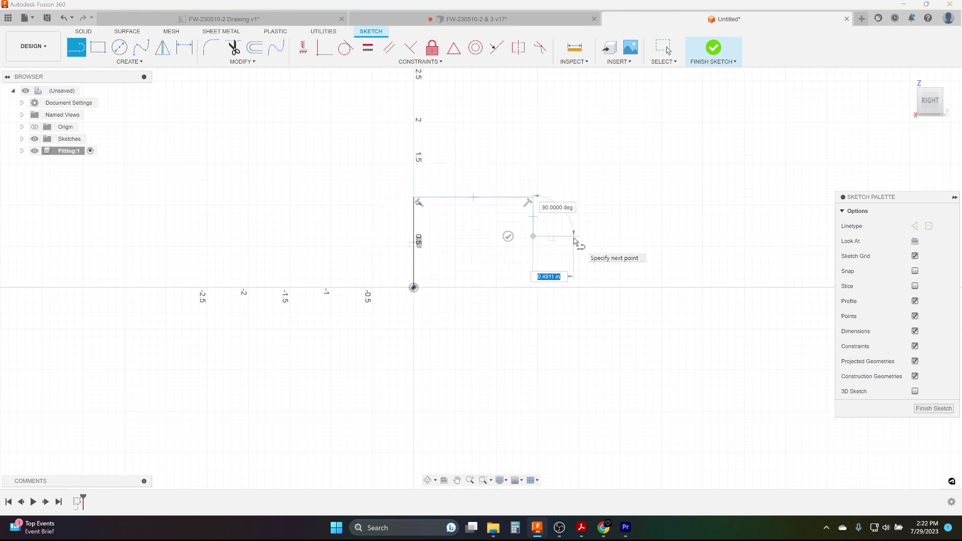
left_click(533, 235)
left_click(574, 235)
left_click(574, 211)
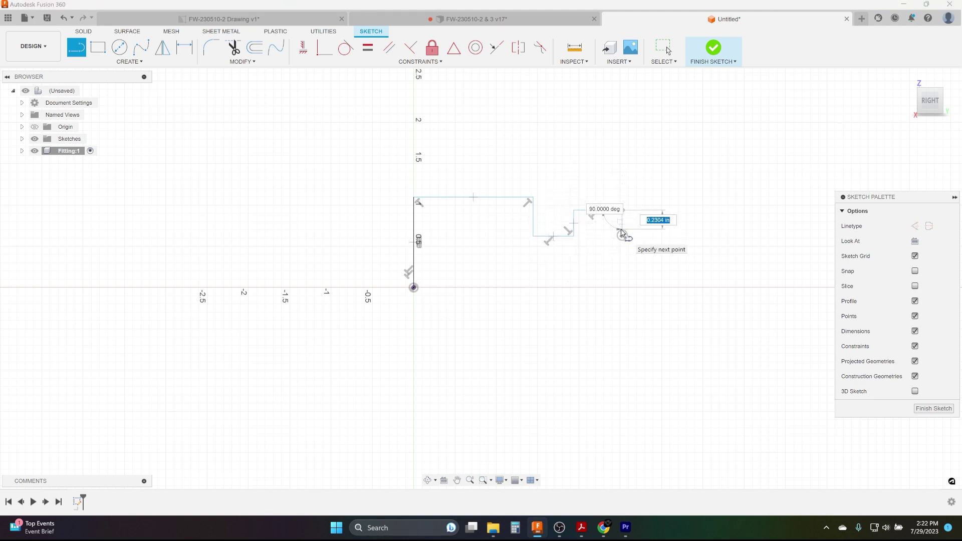
left_click(622, 232)
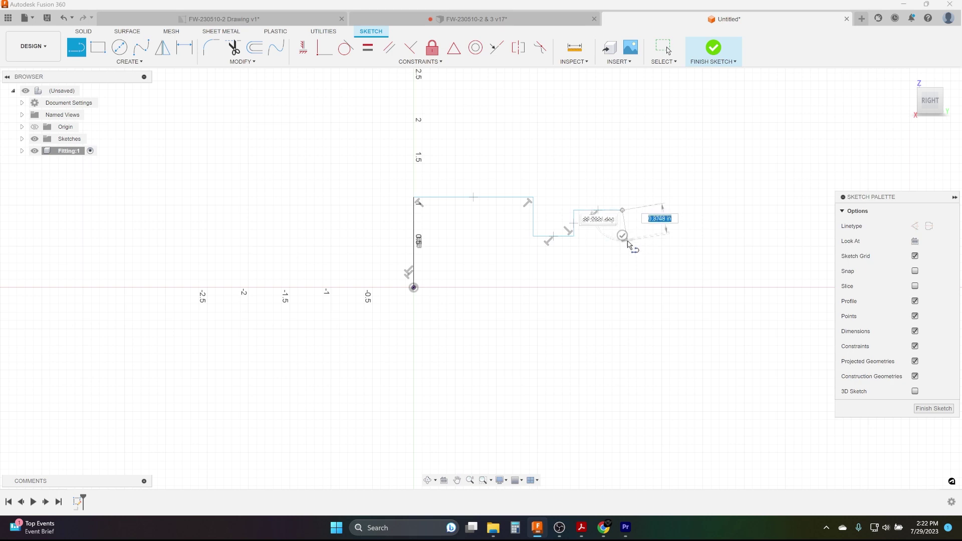
scroll(623, 241, "up", 3)
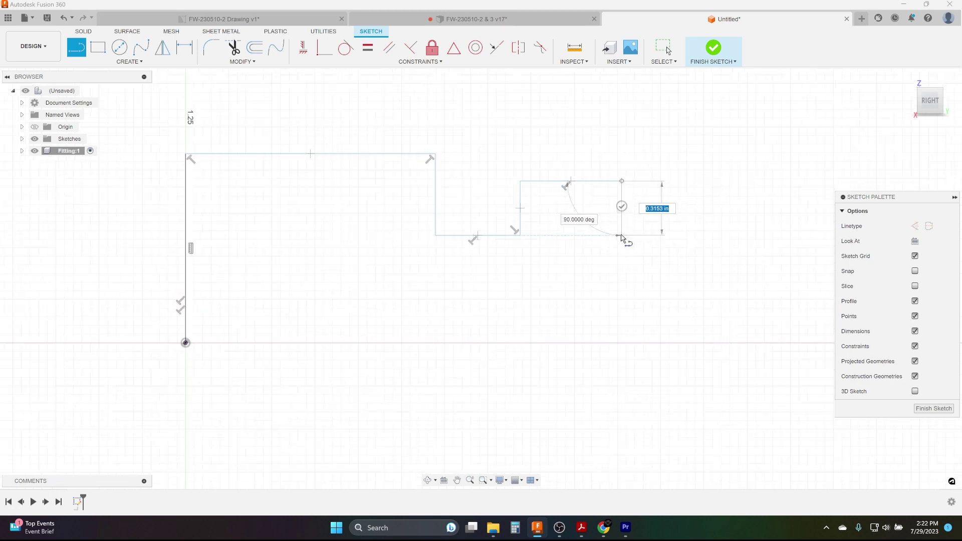
left_click(623, 241)
key("Escape")
middle_click_drag(623, 239, 460, 248)
- Continue the profile with a chamfered diagonal end and close it back at the origin
key("l")
left_click(459, 248)
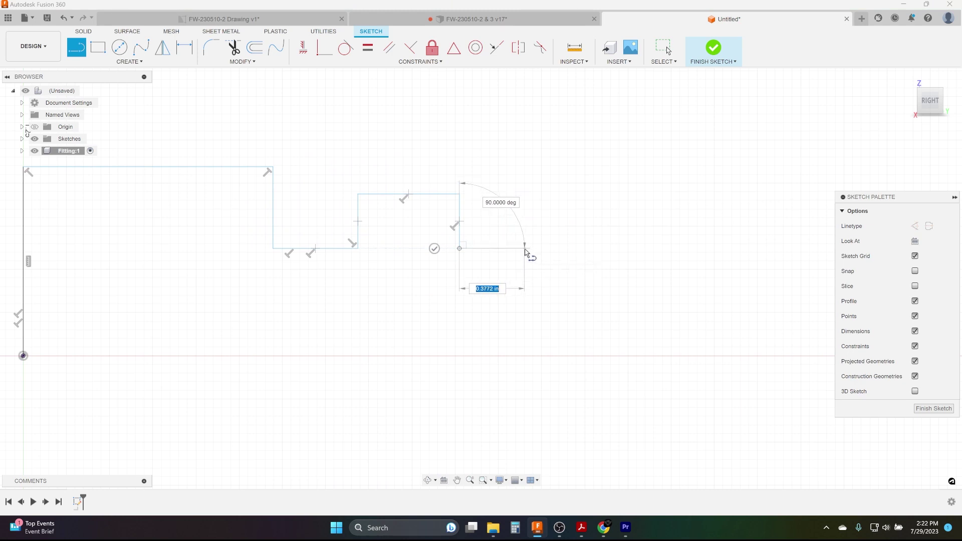
left_click(525, 248)
left_click(540, 272)
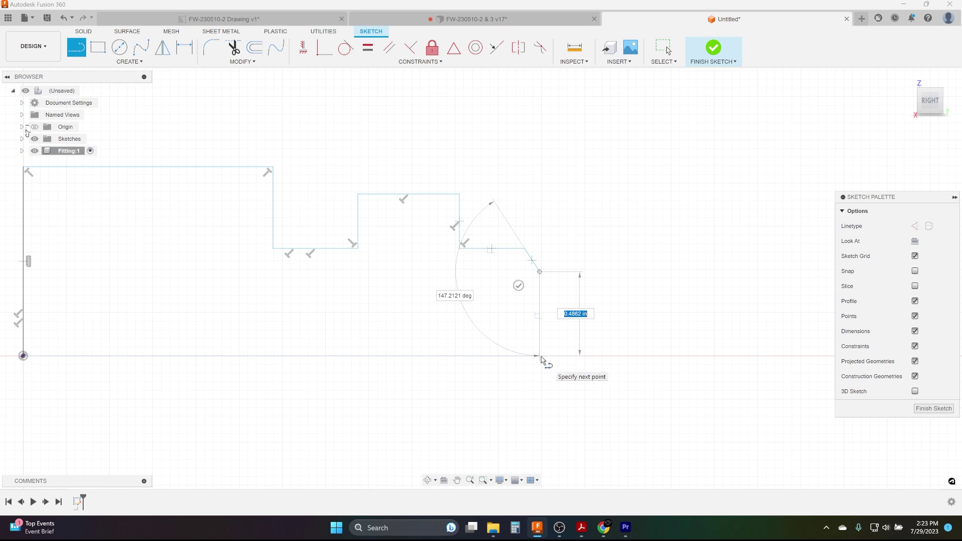
left_click(539, 356)
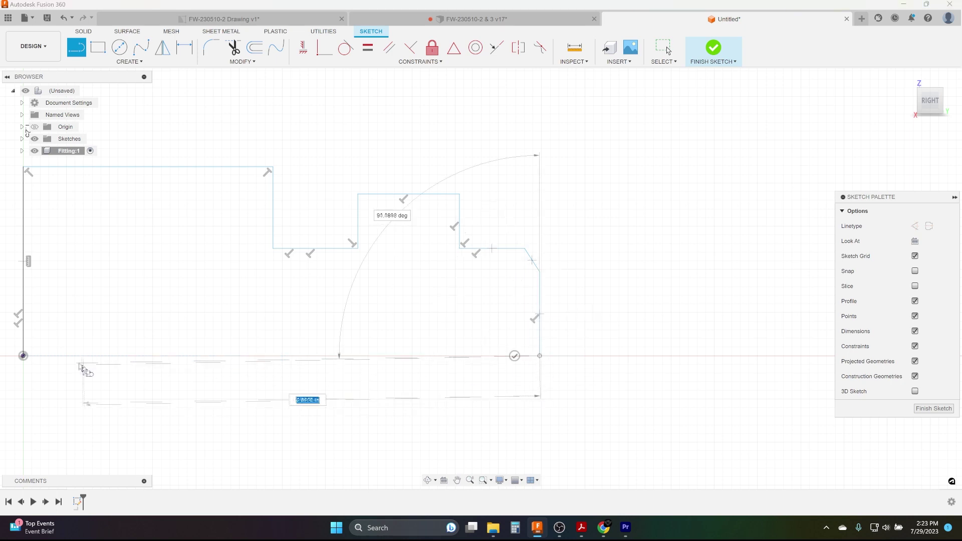
left_click(24, 356)
middle_click_drag(146, 342, 376, 344)
scroll(458, 333, "down", 2)
middle_click_drag(458, 332, 415, 337)
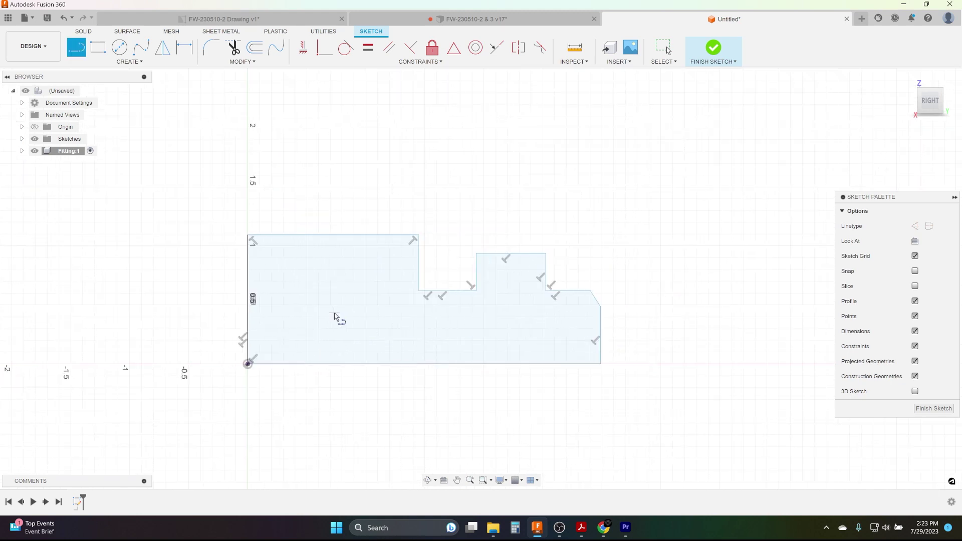
scroll(541, 306, "up", 2)
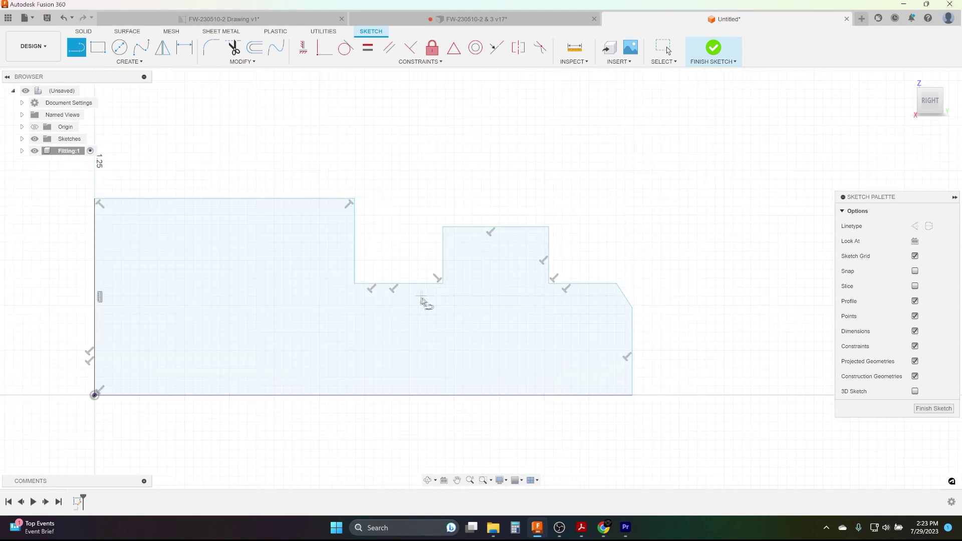
middle_click_drag(427, 302, 509, 293)
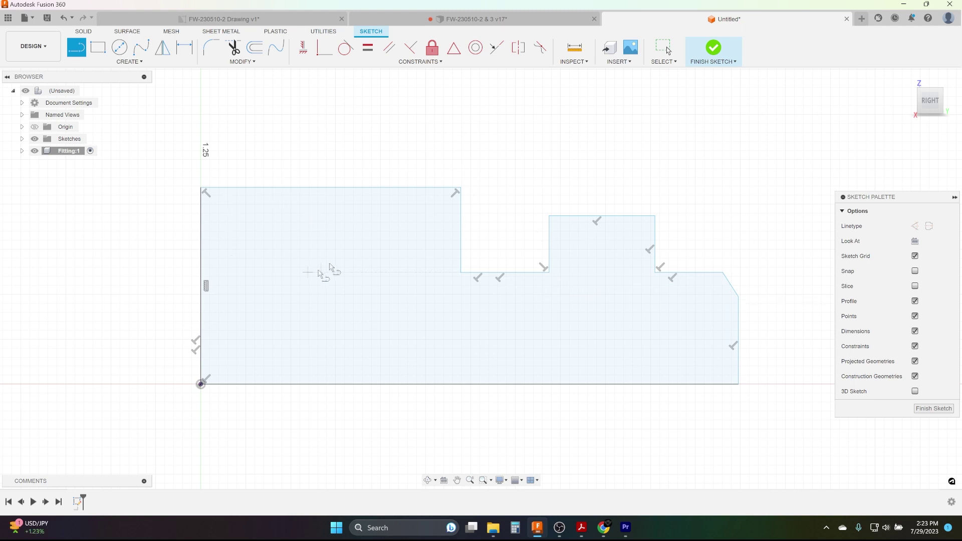
key("d")
middle_click_drag(241, 277, 320, 229)
scroll(285, 225, "down", 1)
- Dimension the left edge height to .75/2 (0.375) and the top step width to 0.30
left_click(280, 225)
left_click(172, 221)
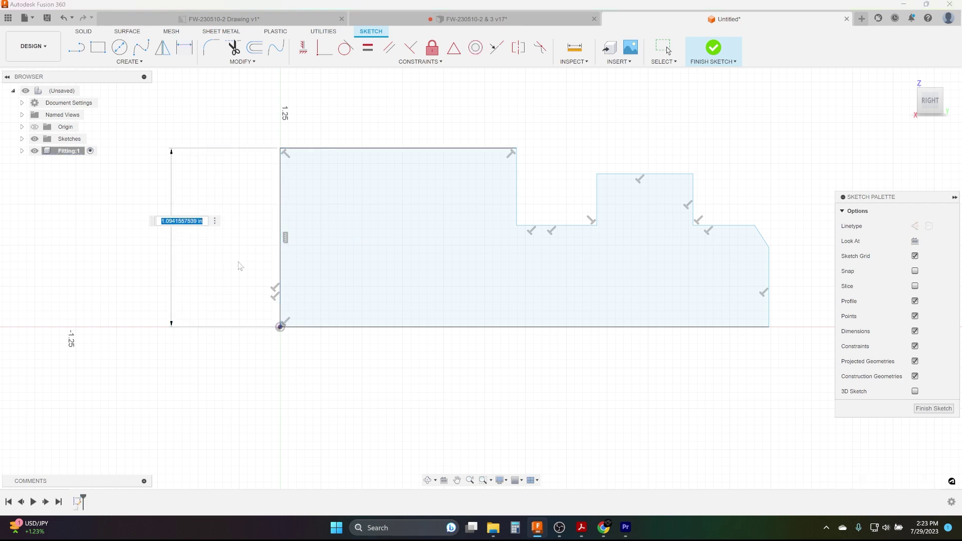
key("BackSpace")
type(".75/2")
key("Return")
scroll(237, 260, "up", 3)
scroll(366, 251, "down", 1)
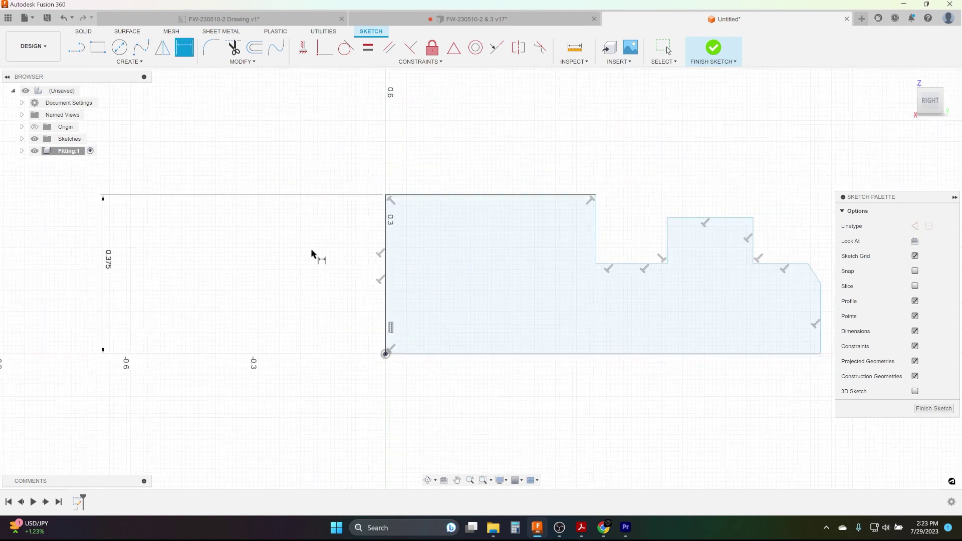
middle_click_drag(316, 257, 275, 249)
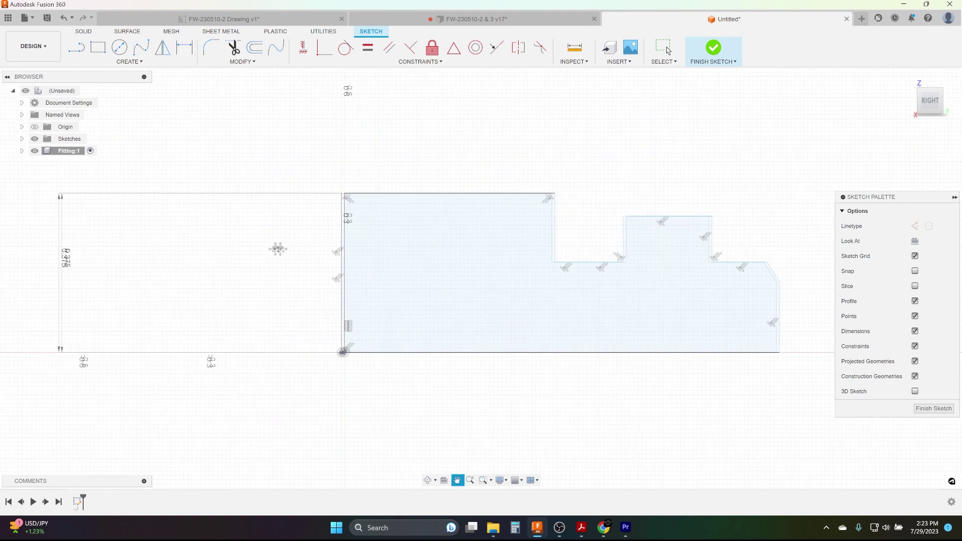
left_click(479, 194)
left_click(445, 153)
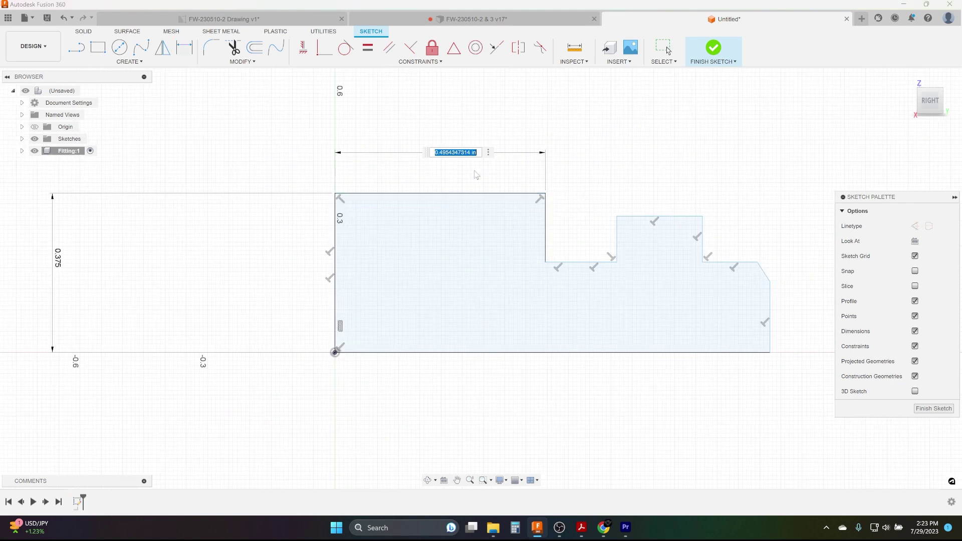
type(".6/2")
key("Return")
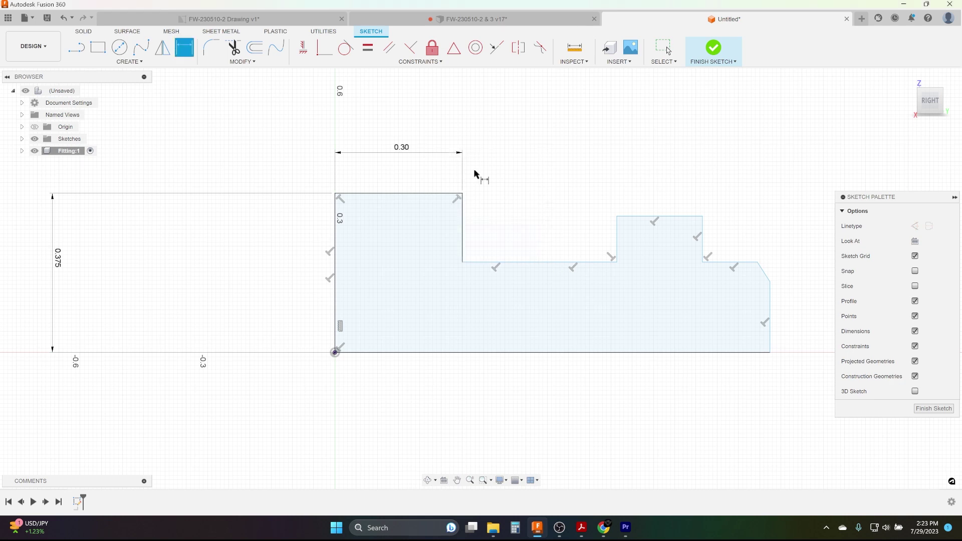
- Dimension the slot width to 0.13 and the raised section width to 0.25
left_click(558, 263)
left_click(506, 173)
type("0.13")
key("Return")
left_click(608, 217)
left_click(599, 171)
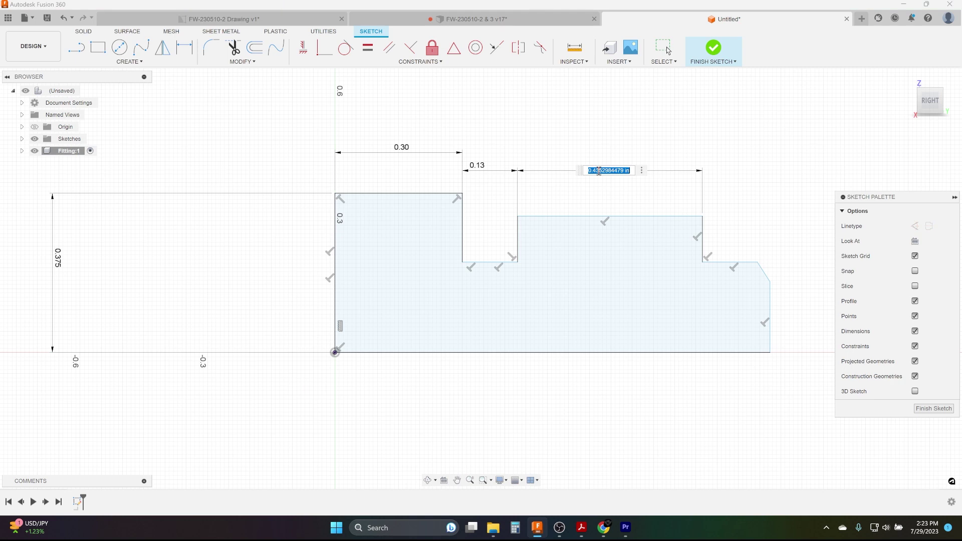
key("BackSpace")
type(".25")
key("Return")
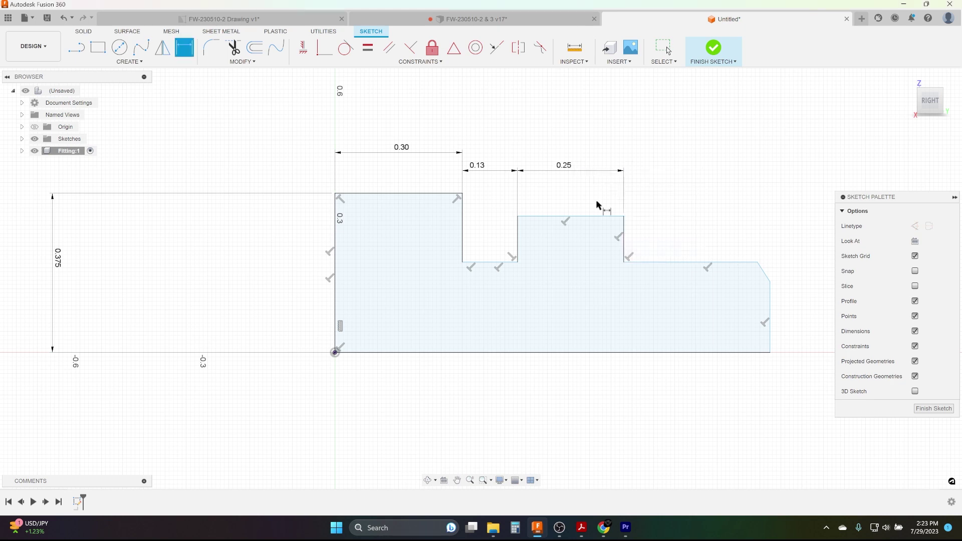
scroll(636, 250, "up", 1)
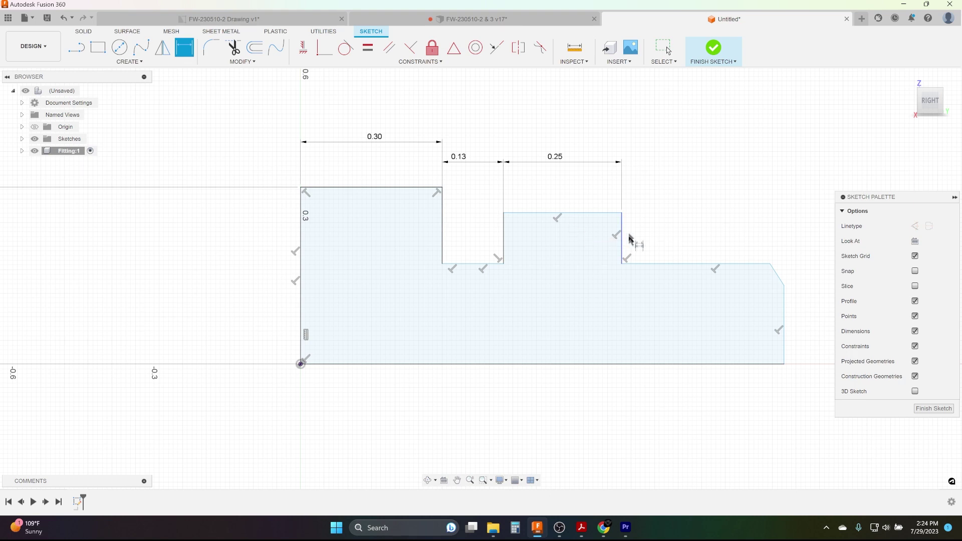
- Dimension the right step width to 0.09, correcting a mistyped 0.90
left_click(698, 264)
left_click(692, 232)
type(".9")
key("Return")
double_click(827, 228)
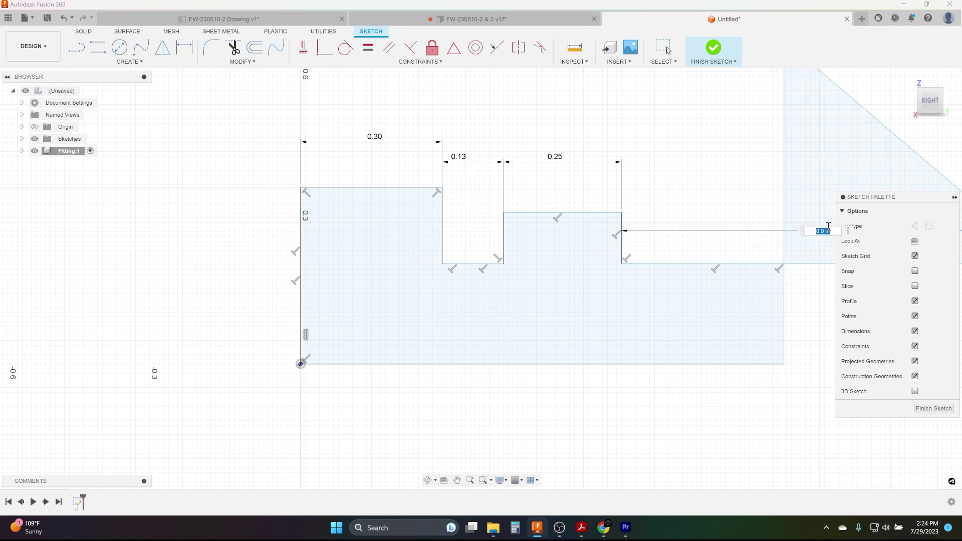
type(".09")
key("Return")
- Drag the sloped edge's lower endpoint upward to leave a short chamfer at the right end
middle_click_drag(728, 254, 621, 212)
left_click(676, 346)
key("Escape")
scroll(651, 312, "up", 2)
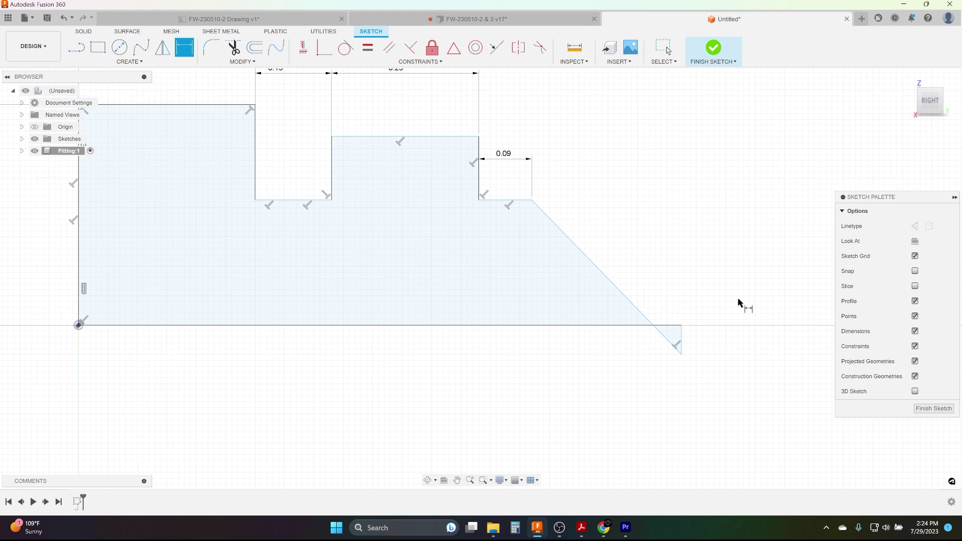
left_click(671, 342)
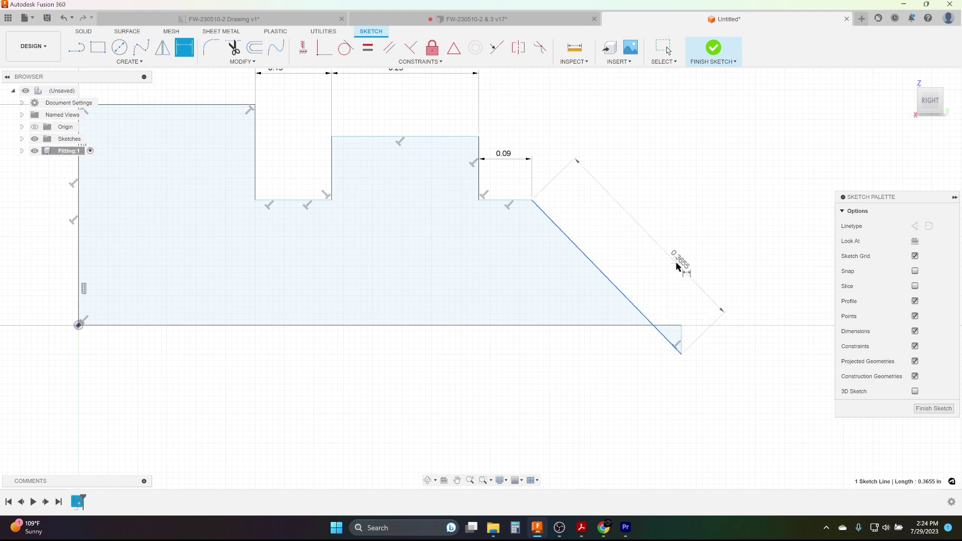
key("Escape")
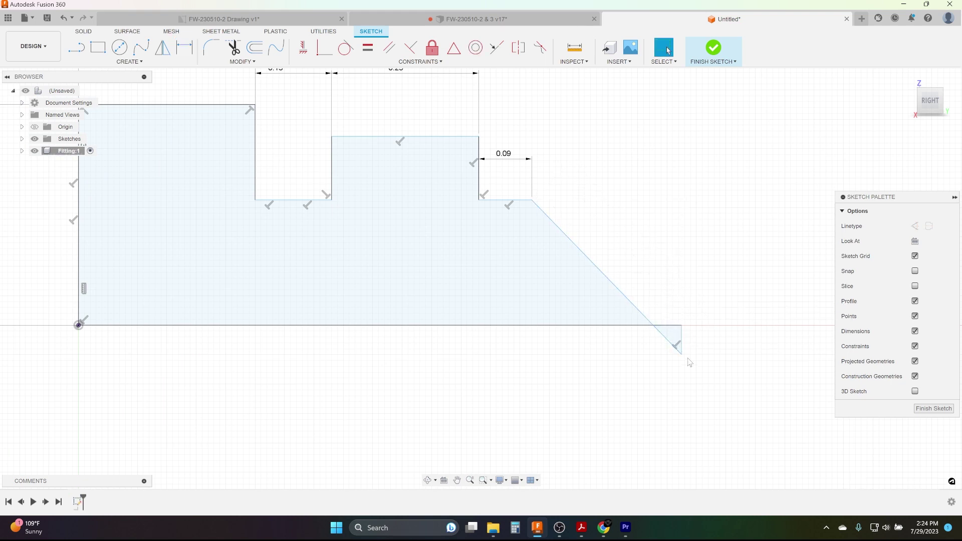
mouse_move(682, 355)
left_mouse_down()
mouse_move(685, 221)
mouse_move(671, 265)
mouse_move(656, 273)
mouse_move(633, 245)
left_mouse_up()
middle_click_drag(630, 246, 734, 284)
scroll(714, 273, "down", 1)
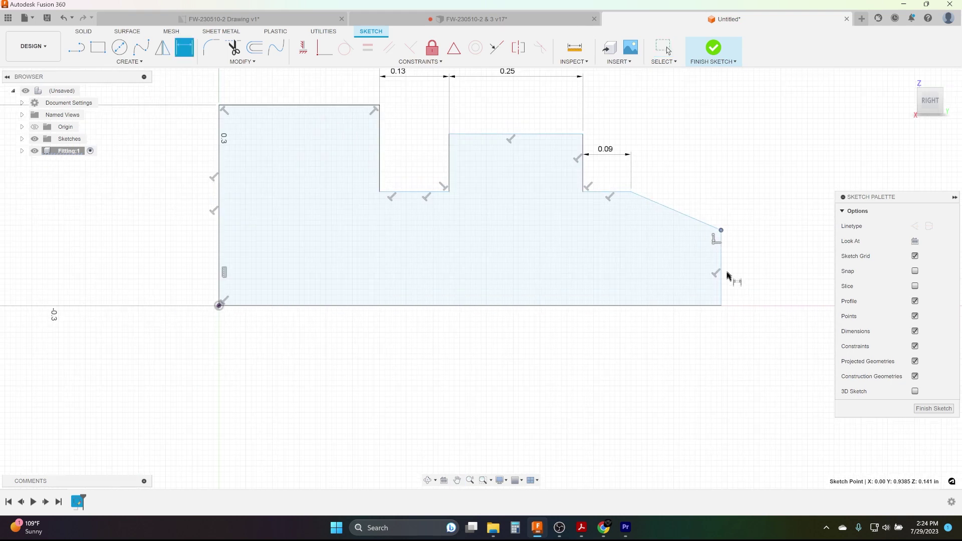
key("Escape")
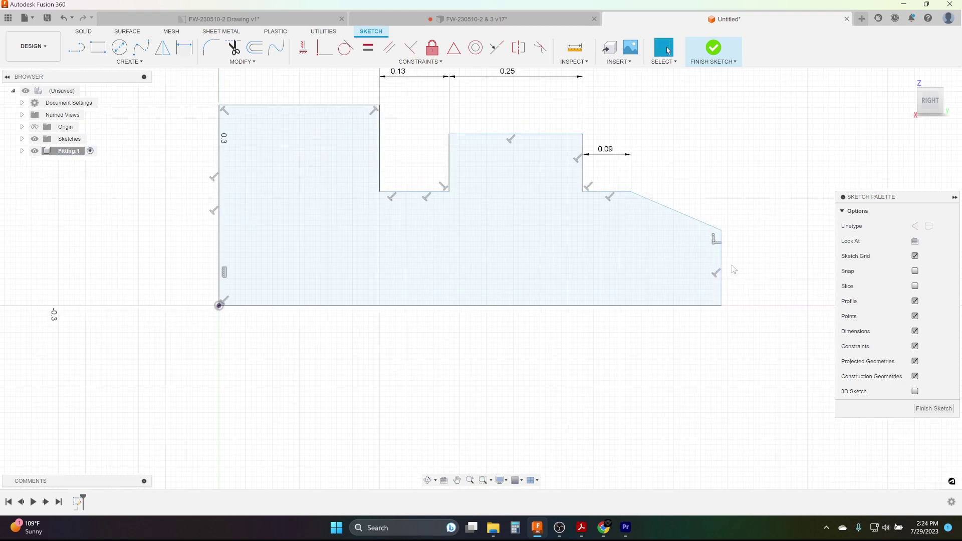
- Dimension the right end's vertical edge to .325/2 (0.1625)
key("d")
left_click(721, 269)
left_click(772, 265)
middle_click_drag(737, 258, 681, 243)
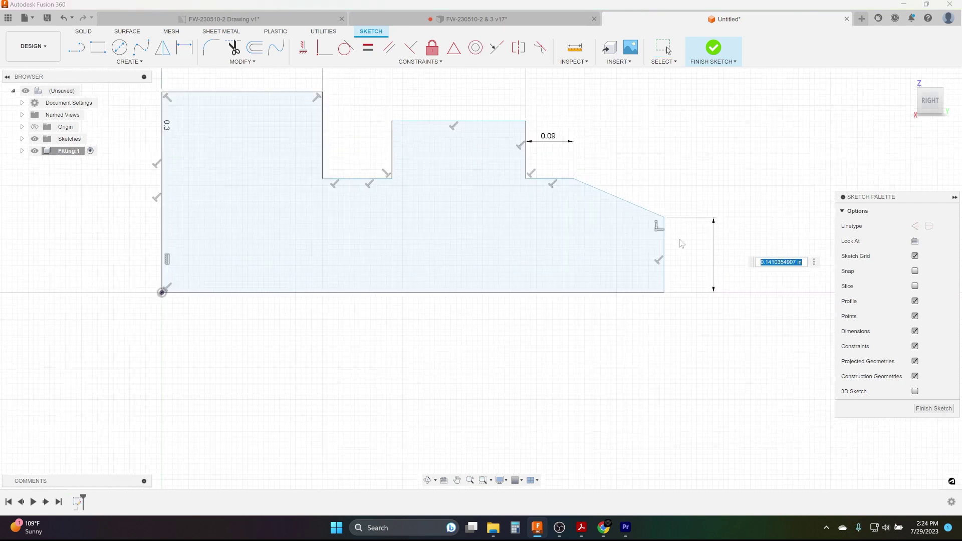
type(".325/2")
key("Return")
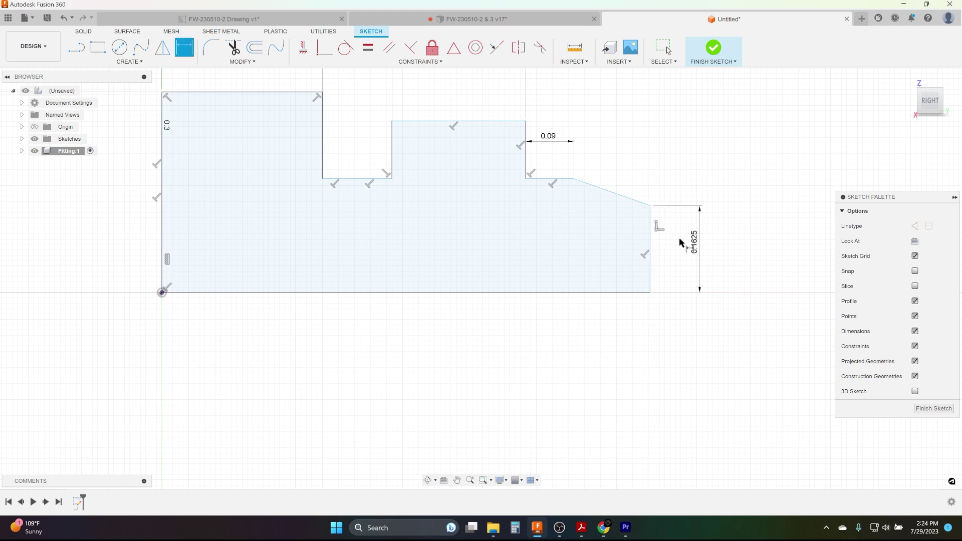
scroll(632, 245, "down", 1)
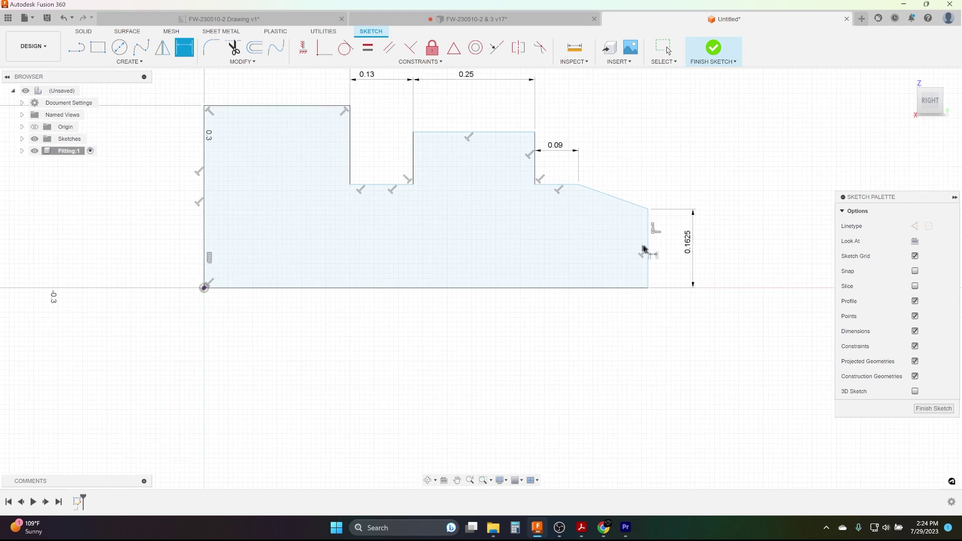
scroll(651, 251, "down", 1)
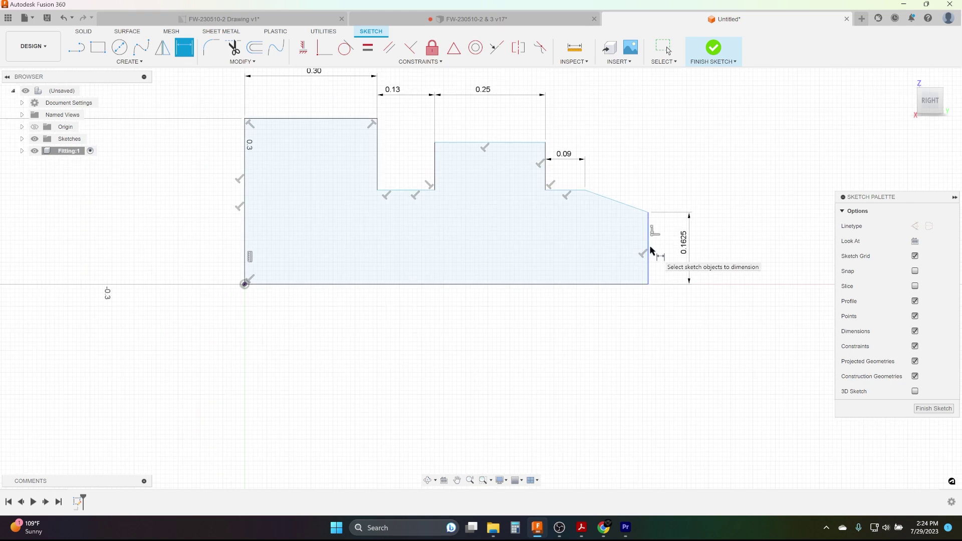
- Dimension the overall length from the origin to the right edge as 0.84
left_click(650, 251)
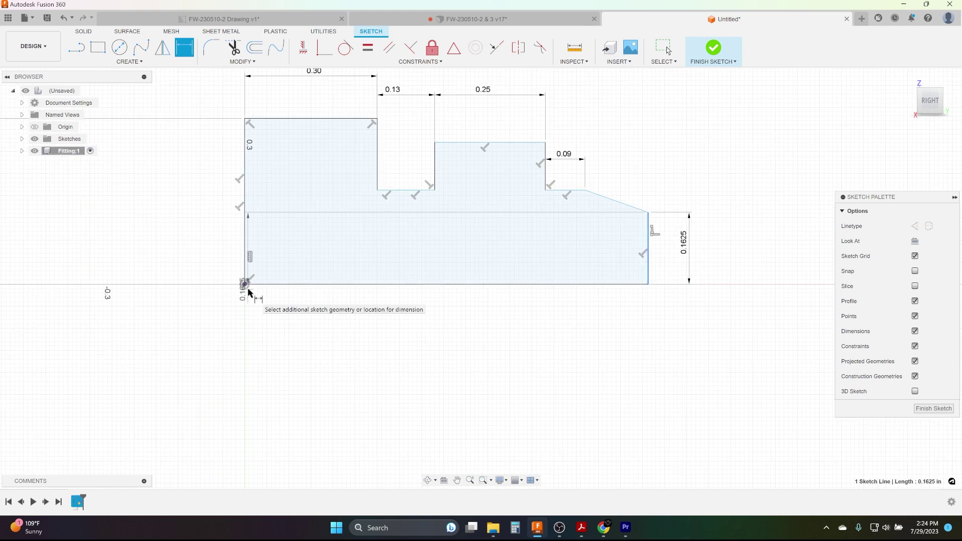
left_click(248, 290)
left_click(576, 294)
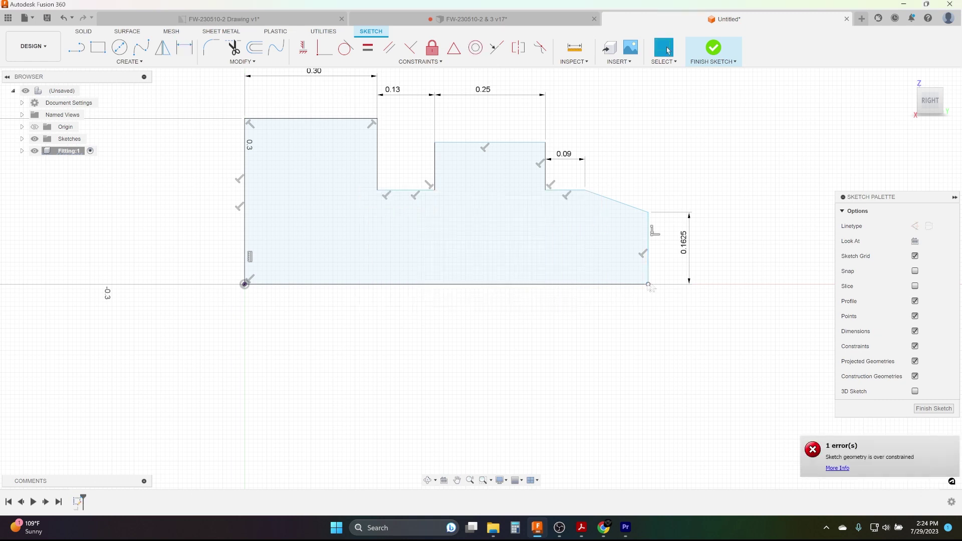
left_click(649, 251)
left_click(245, 284)
left_click(485, 365)
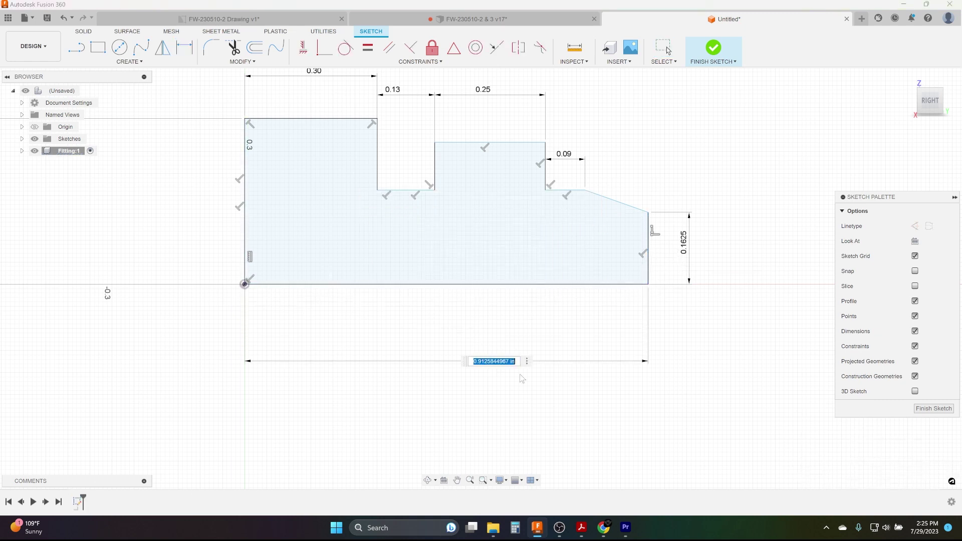
type("1.68/2")
key("Return")
scroll(613, 197, "up", 3)
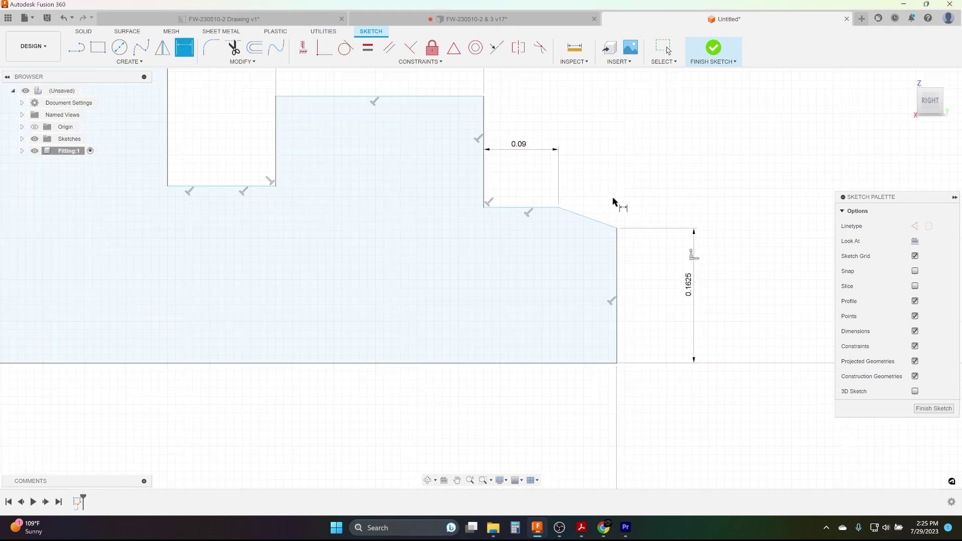
key("Escape")
scroll(590, 217, "down", 3)
middle_click_drag(528, 251, 428, 233)
- Dimension the slot floor's height above the origin to .475/2 (0.2375)
key("d")
left_click(524, 206)
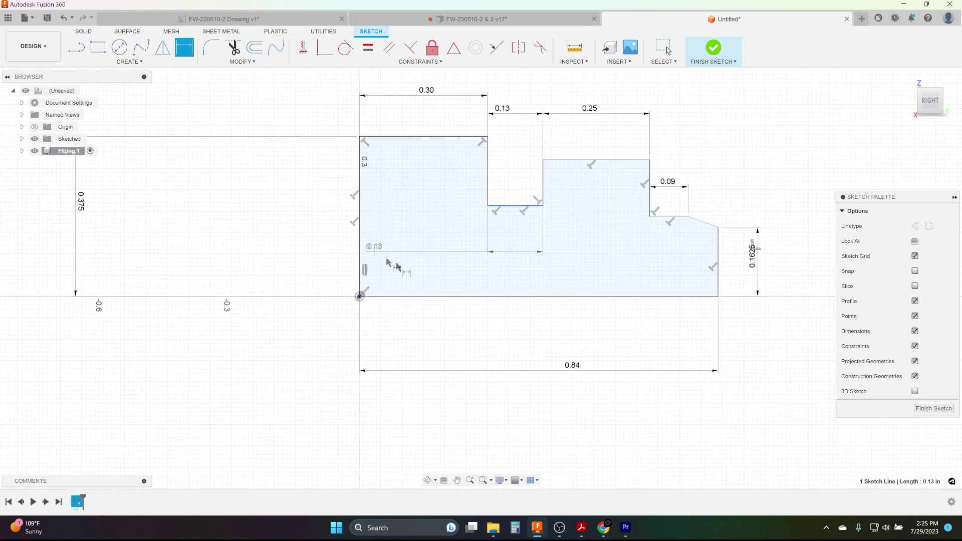
left_click(359, 296)
left_click(286, 252)
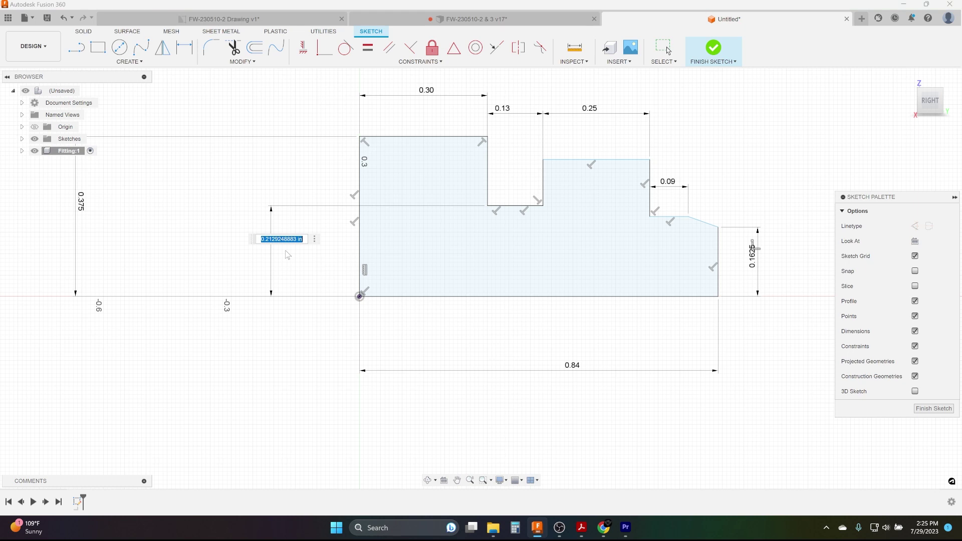
key("BackSpace")
key("Return")
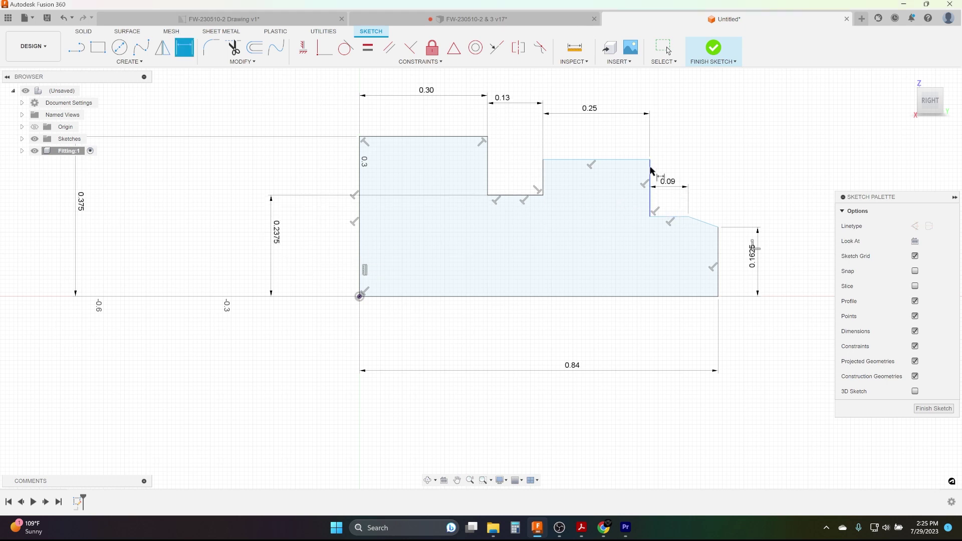
middle_click_drag(659, 208, 607, 205)
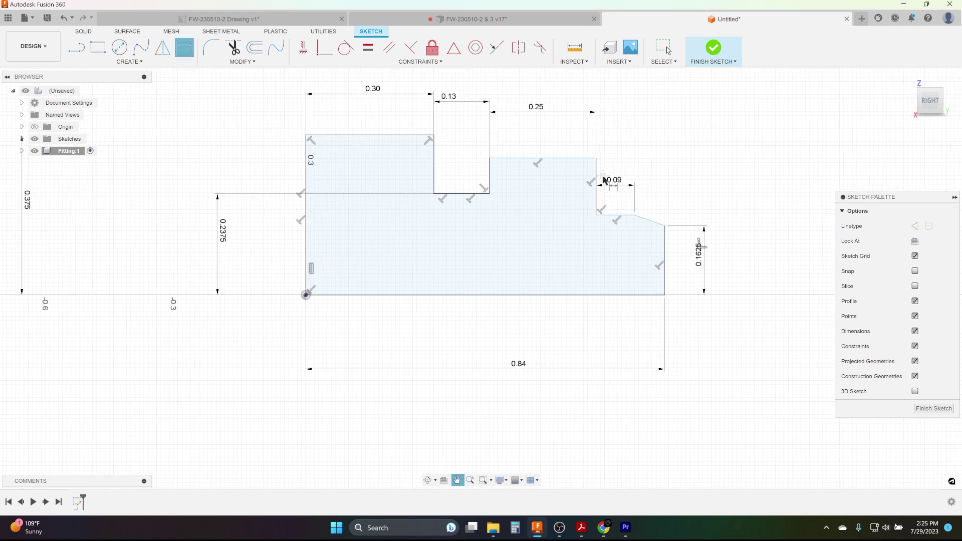
- Link the 0.09 step's height above the origin to the 0.2375 slot floor dimension
left_click(617, 215)
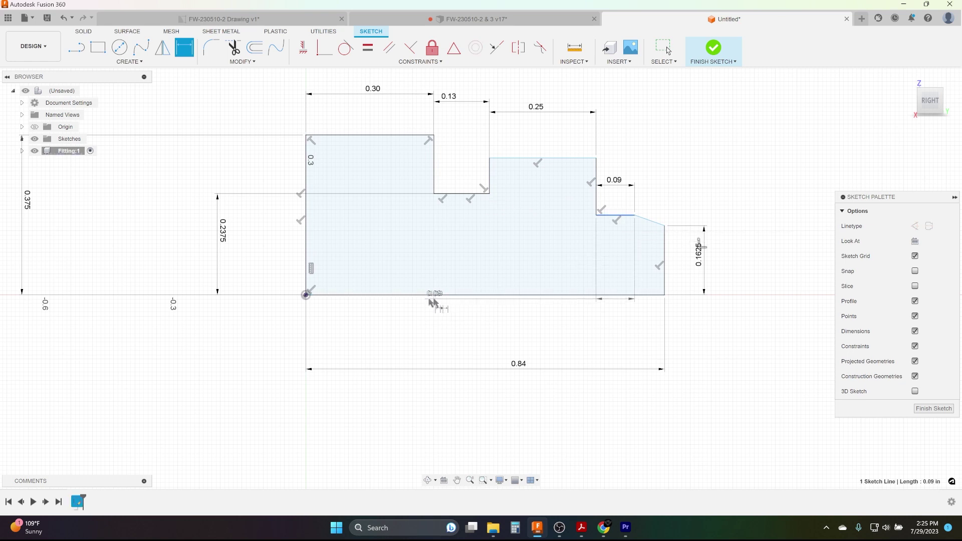
left_click(305, 295)
left_click(259, 249)
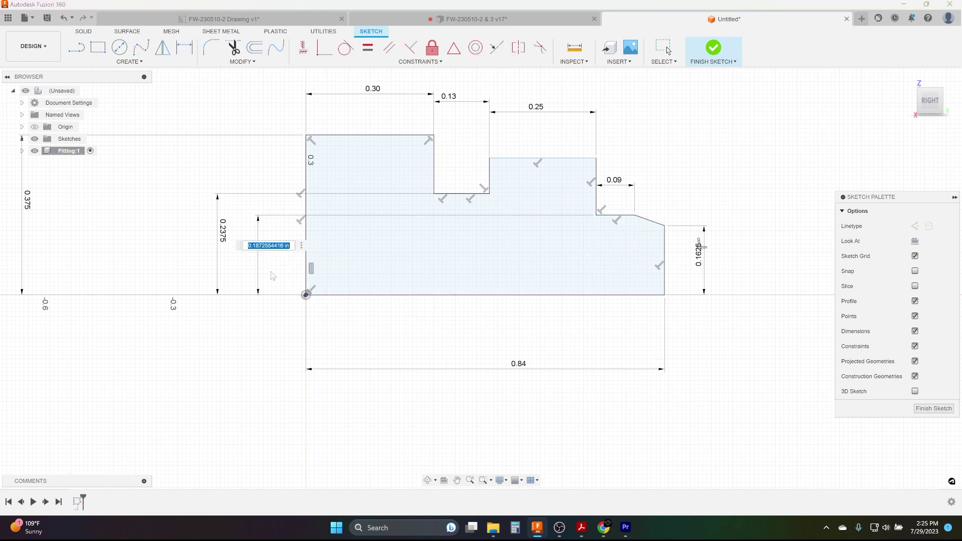
left_click(223, 231)
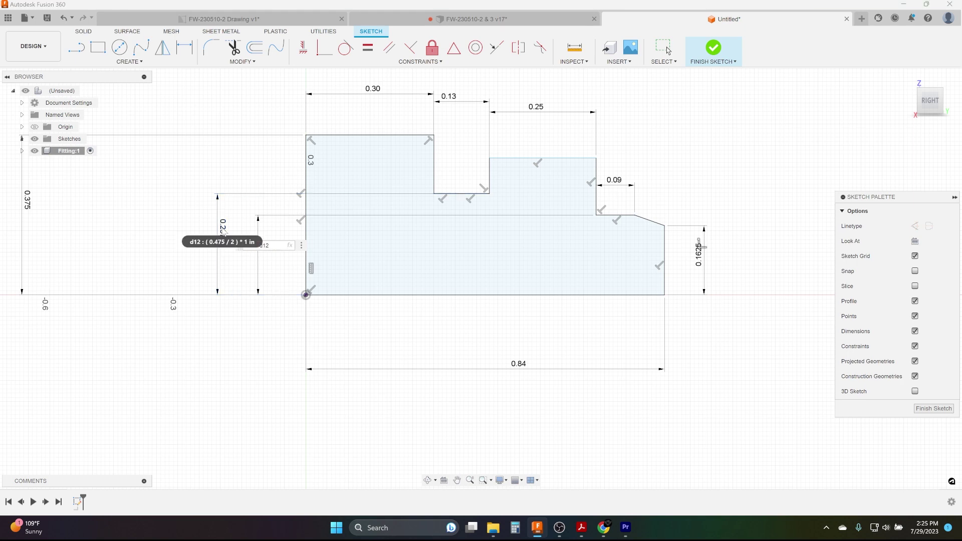
key("Return")
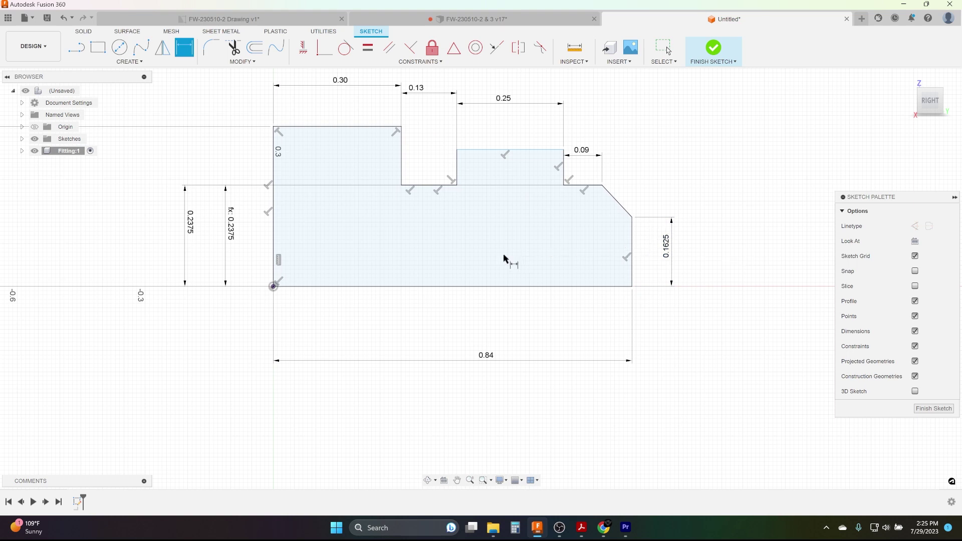
middle_click_drag(505, 260, 536, 284)
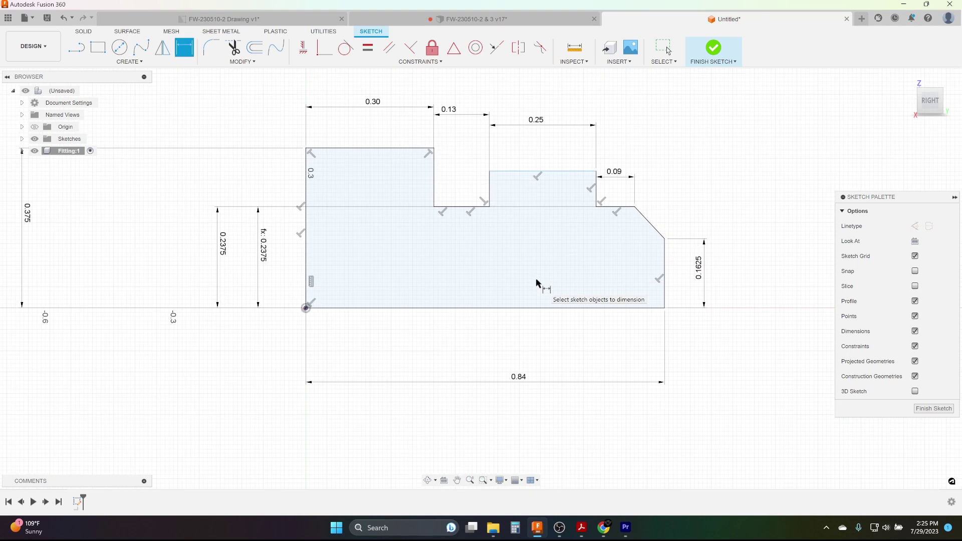
- Draw a horizontal line from the profile's right edge to its left edge, splitting off a lower strip
key("l")
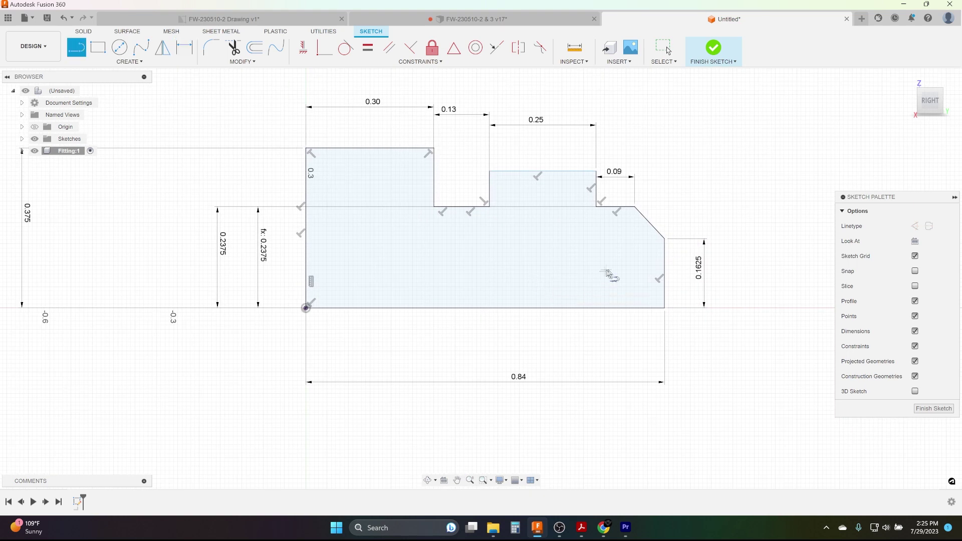
left_click(665, 254)
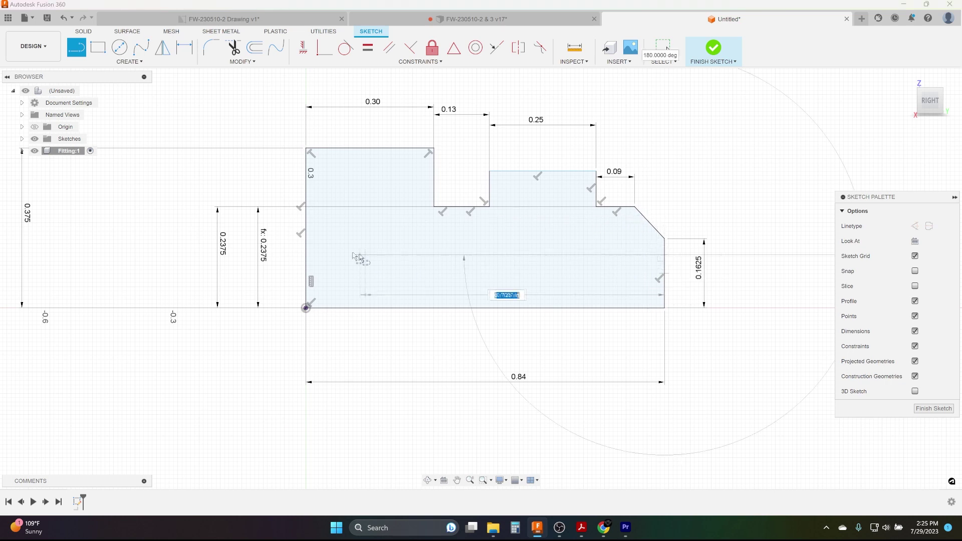
left_click(306, 256)
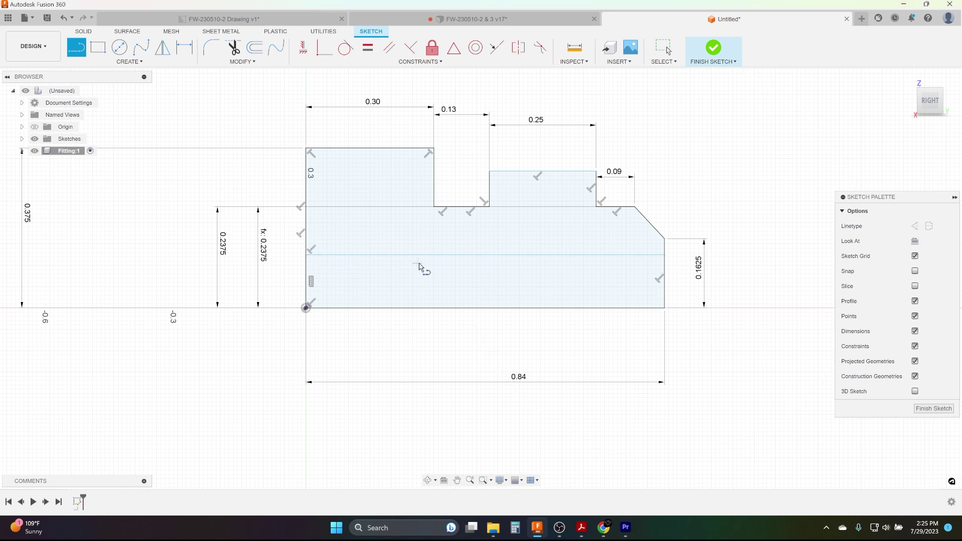
key("Escape")
scroll(476, 264, "up", 2)
scroll(476, 264, "down", 1)
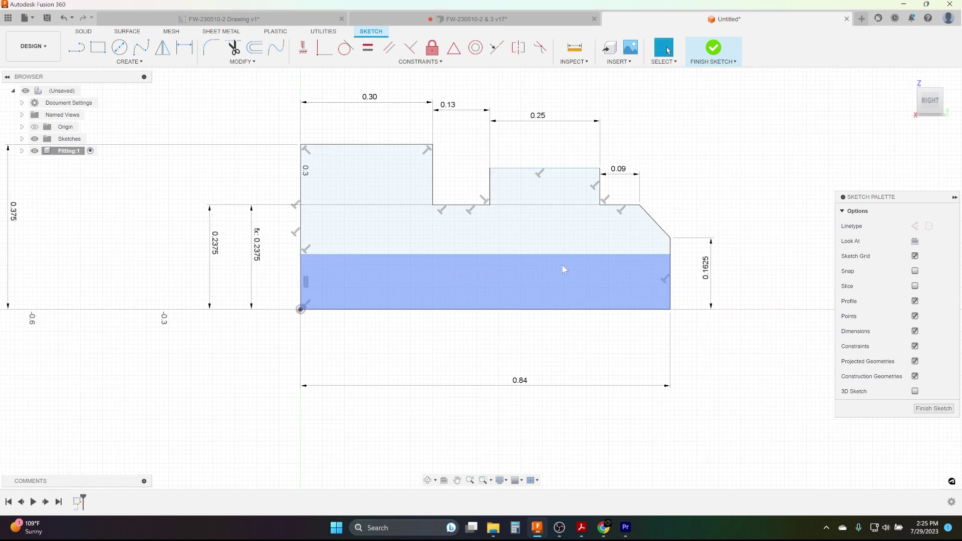
scroll(482, 279, "up", 2)
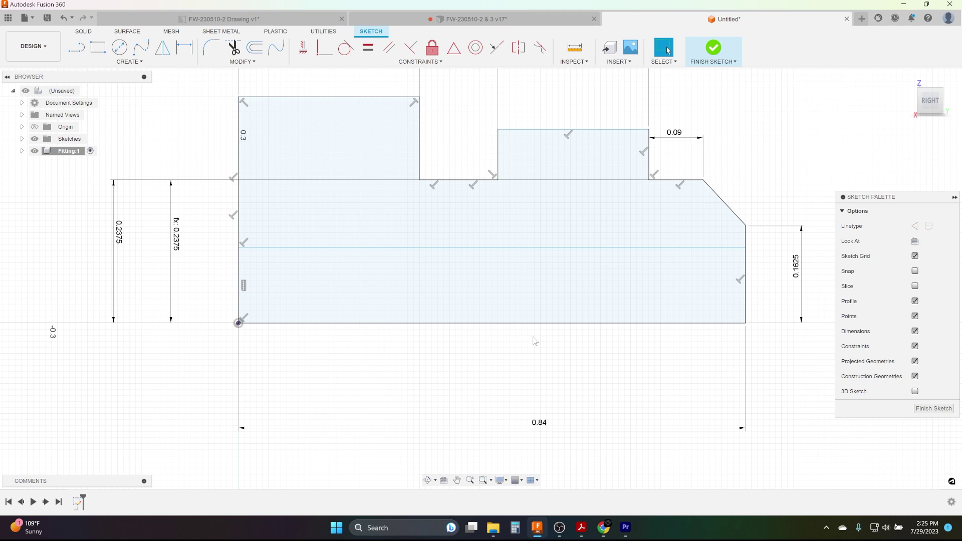
- Dimension the splitting line 0.1475 above the bottom line
left_click(472, 248)
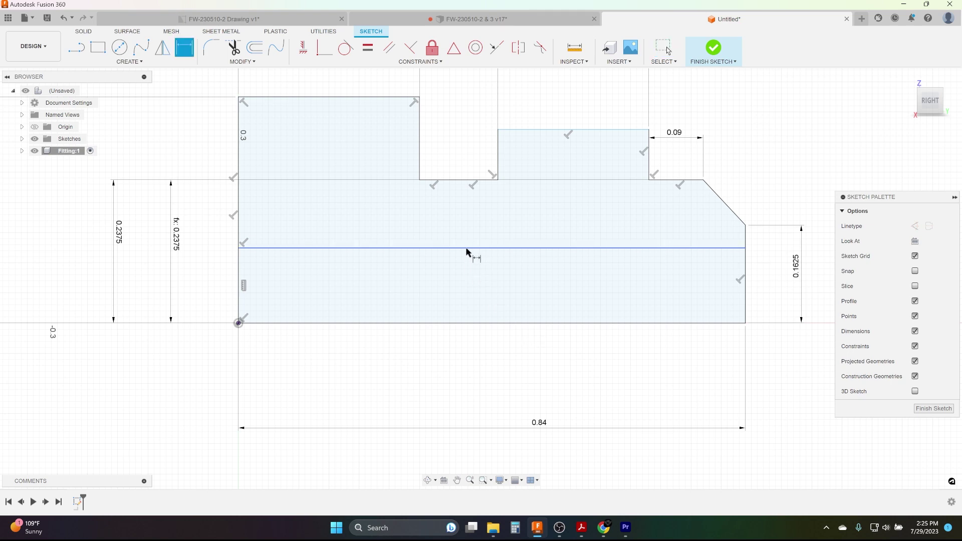
left_click(329, 323, "ctrl")
left_click(223, 292)
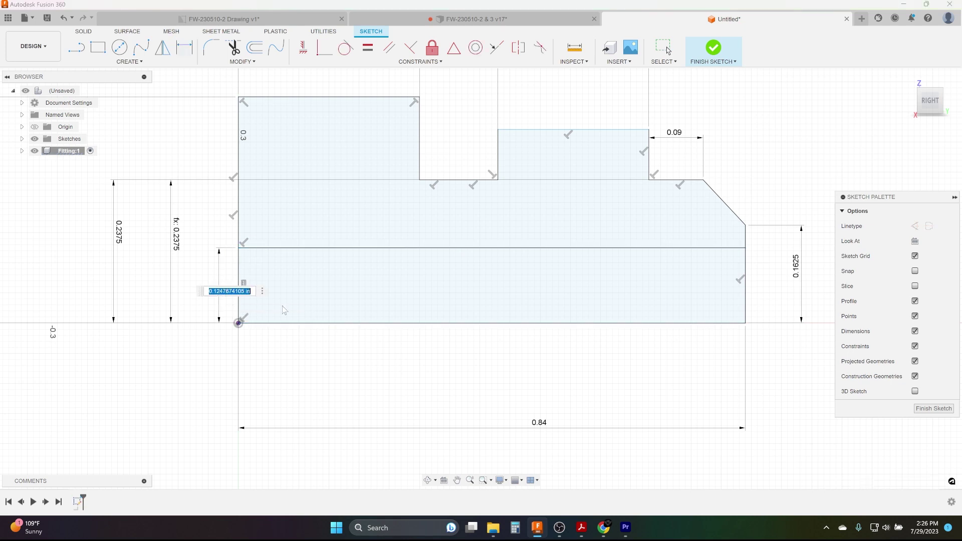
key("BackSpace")
key("Return")
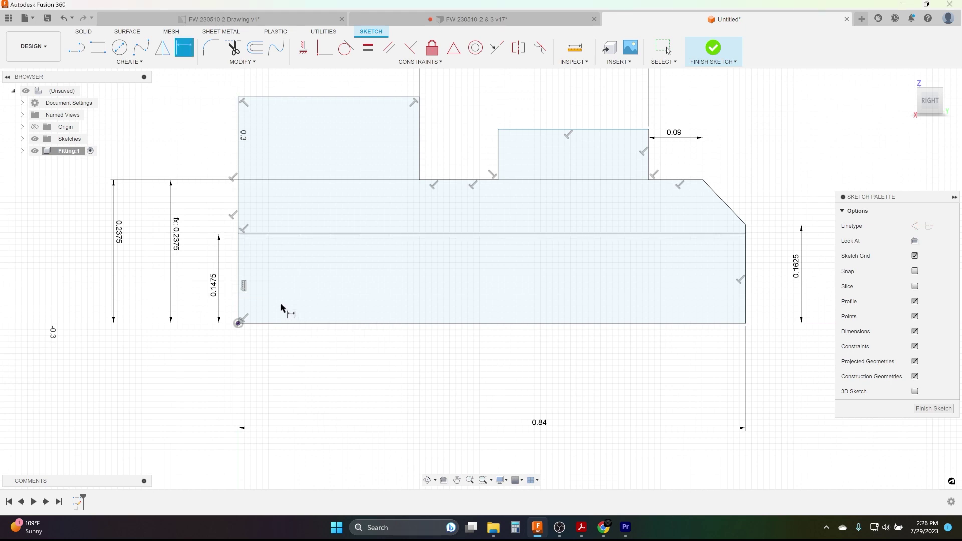
scroll(348, 296, "down", 2)
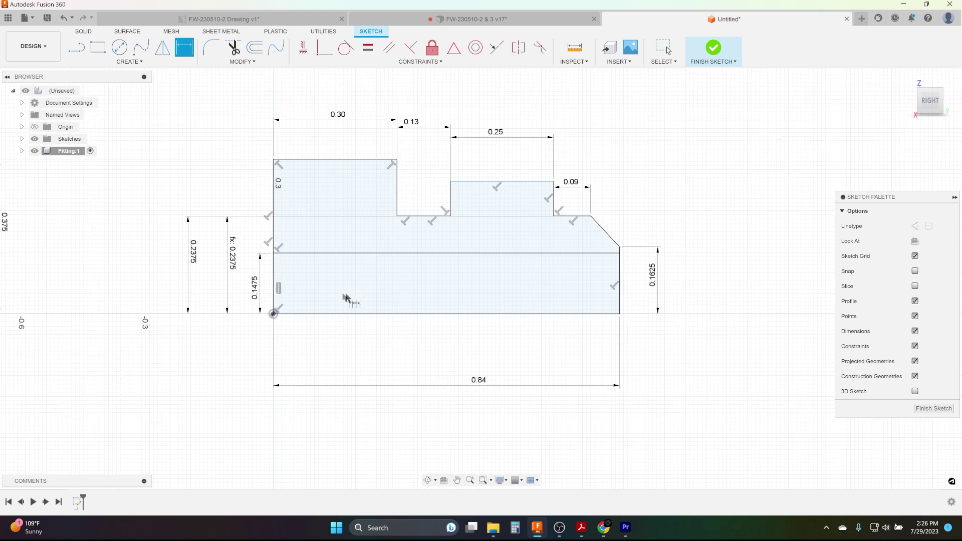
- Dimension the raised block's top to the bottom line as .5625/2 (0.2813)
left_click(523, 182)
left_click(515, 314)
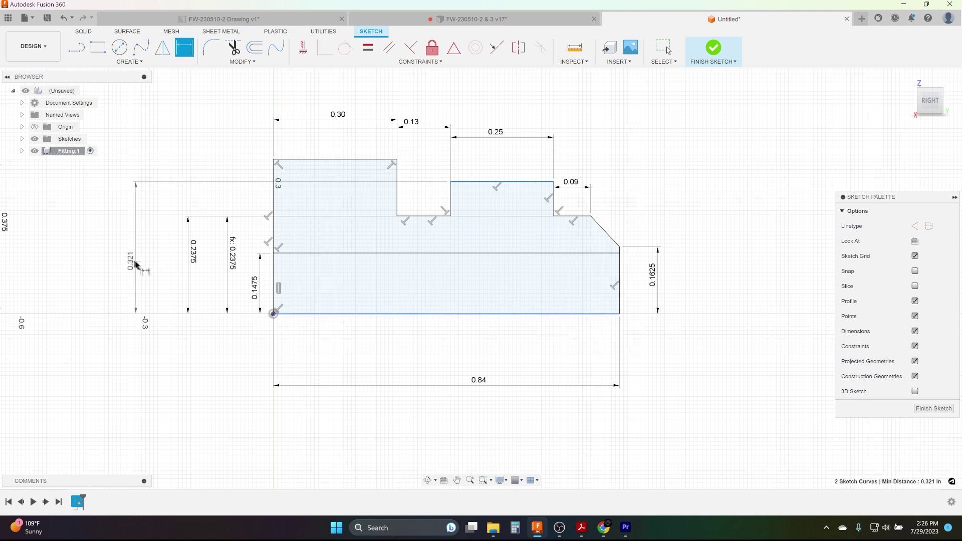
left_click(133, 259)
type(".56")
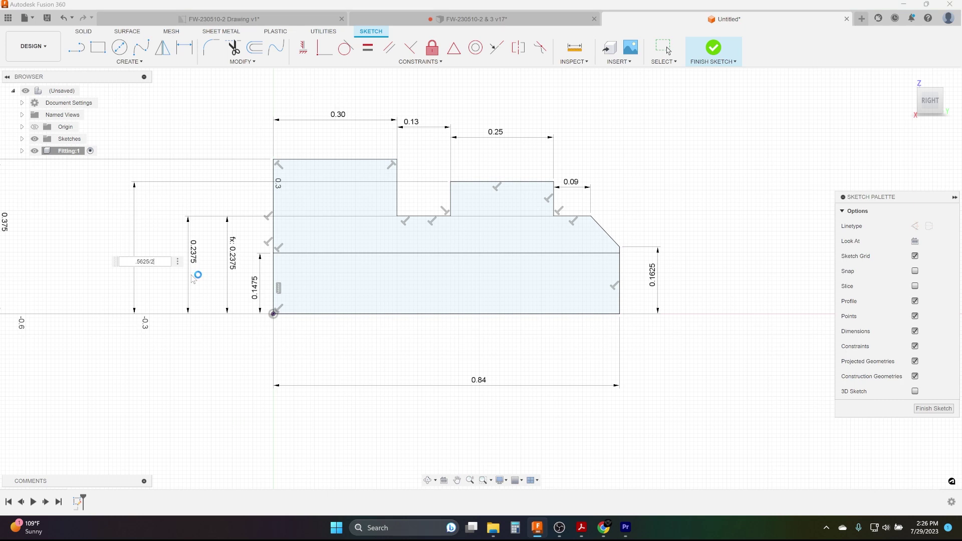
type("25/2")
key("Return")
middle_click_drag(367, 232, 425, 236)
scroll(425, 236, "down", 2)
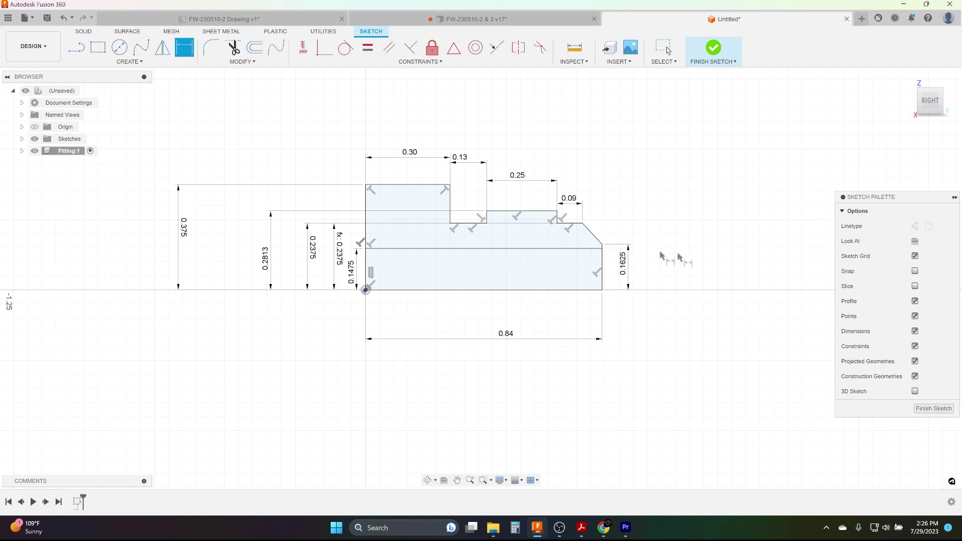
- Finish the sketch, abandon a first revolve attempt, and expand Fitting:1's Sketches folder
left_click(933, 408)
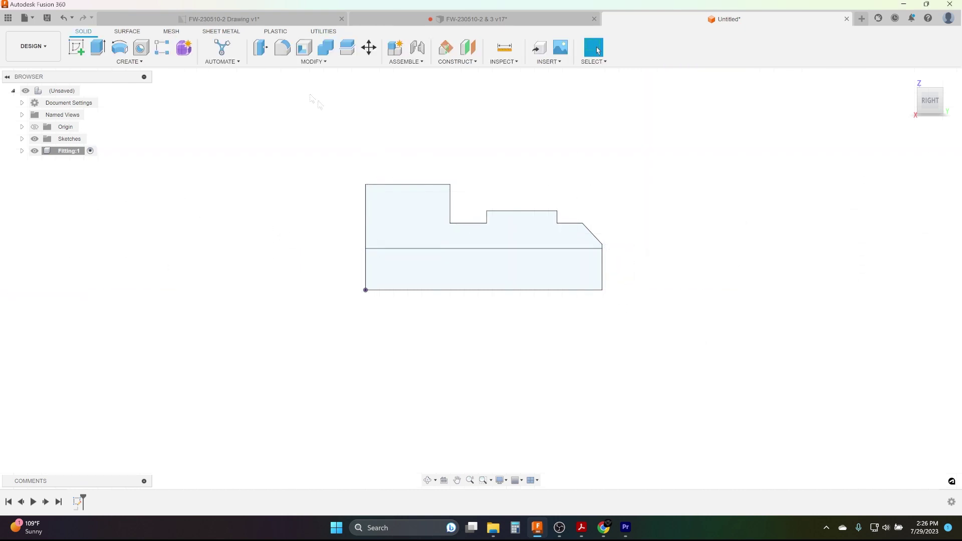
left_click(119, 47)
left_click(398, 224)
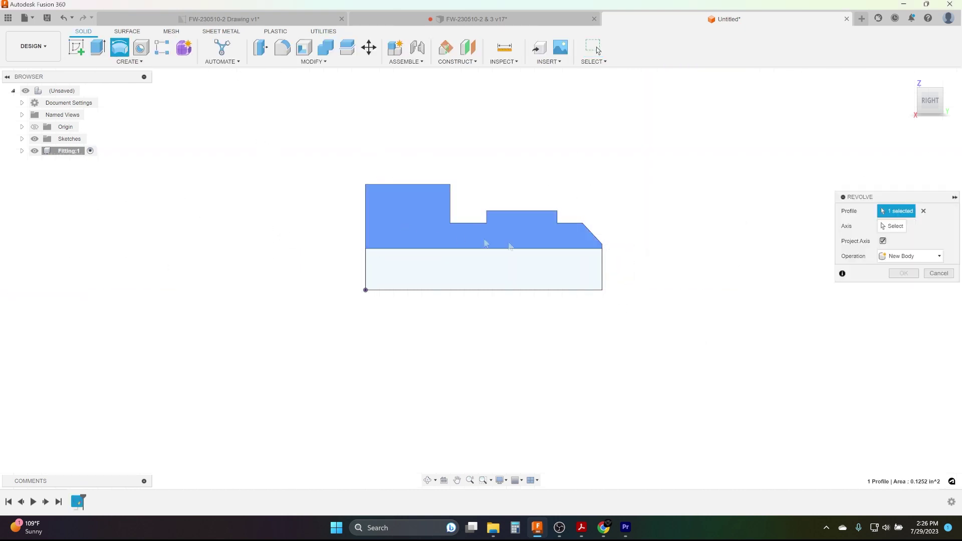
left_click(939, 273)
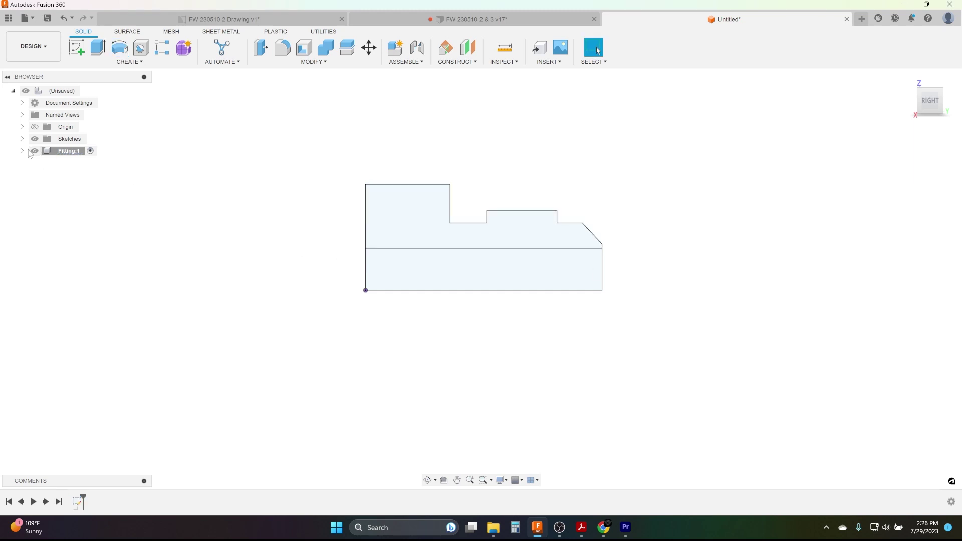
left_click(21, 151)
left_click(32, 175)
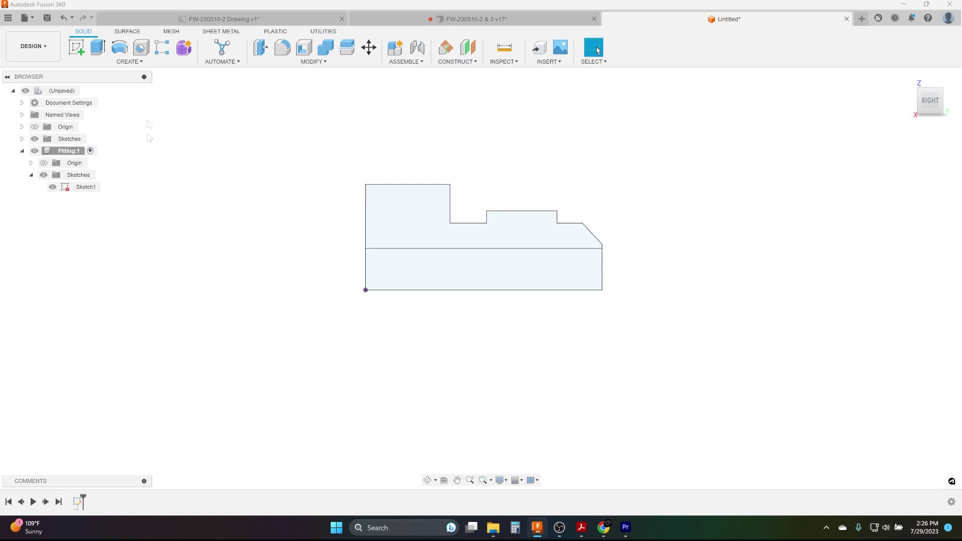
- Test-select the upper profile region and top sketch line, then recentre the view
left_click(370, 215)
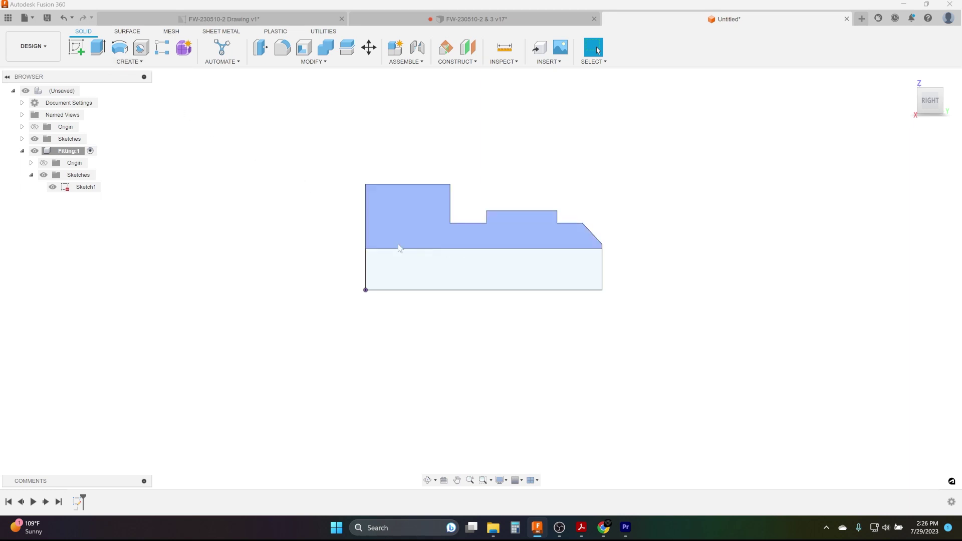
scroll(399, 248, "up", 3)
left_click(456, 164)
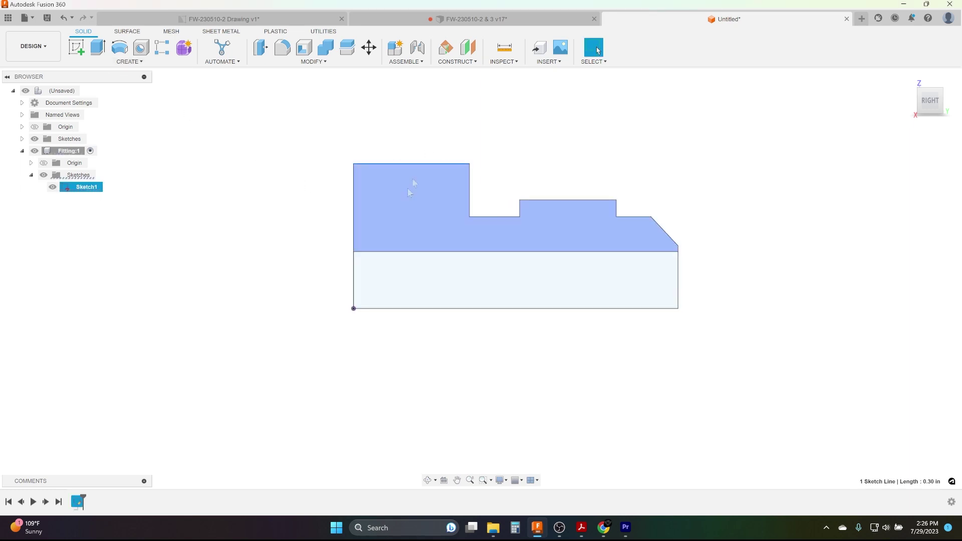
left_click(281, 243)
scroll(322, 273, "down", 3)
middle_click_drag(322, 273, 348, 279)
- Revolve the upper profile 360° around the bottom line into a solid body
left_click(120, 47)
left_click(423, 243)
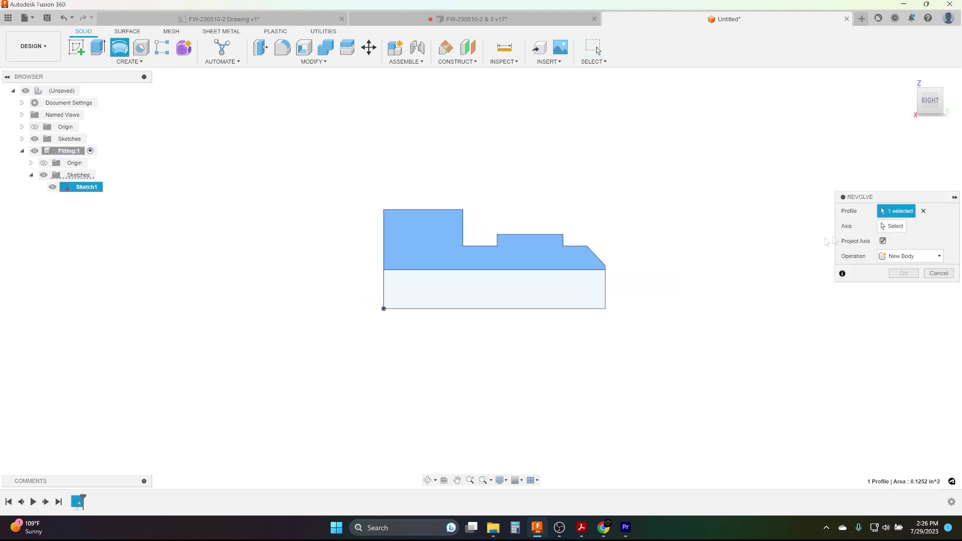
left_click(893, 226)
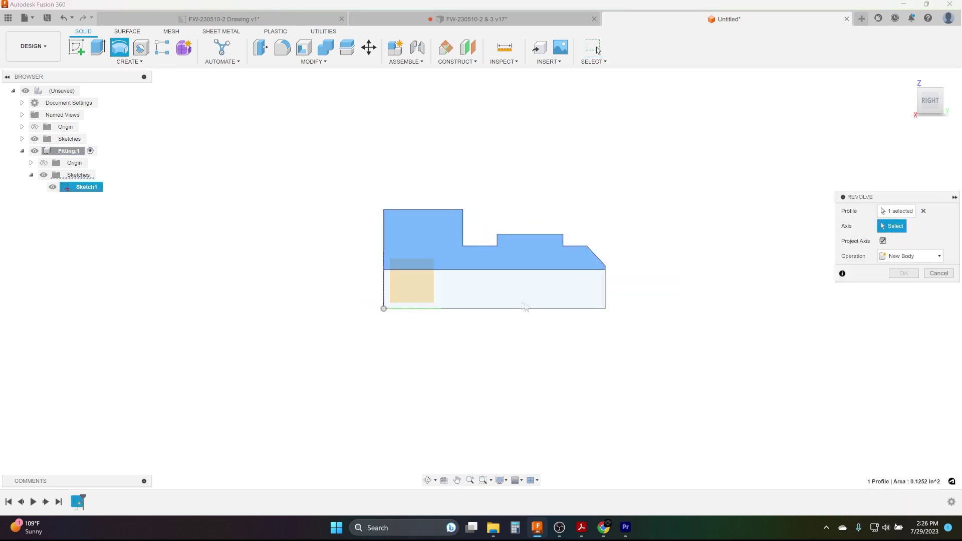
left_click(489, 309)
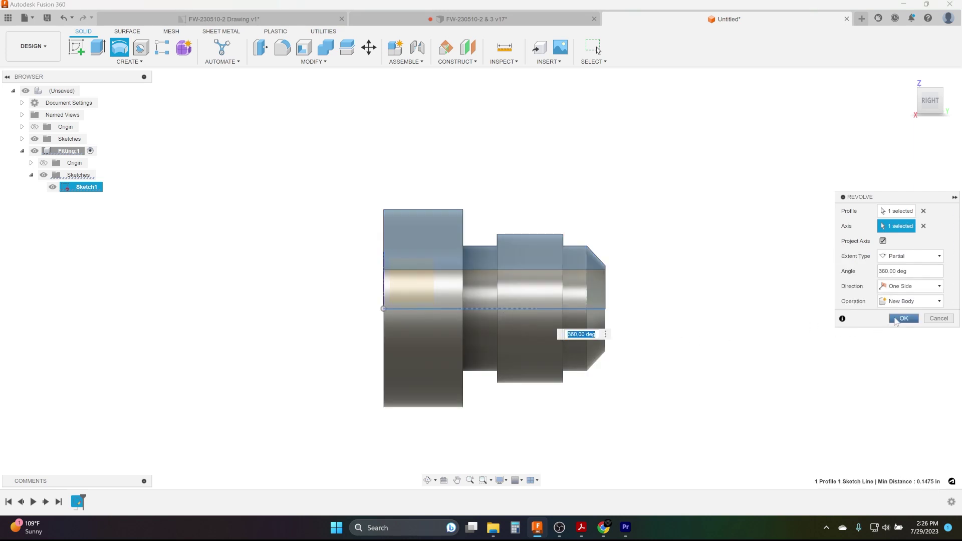
left_click(904, 319)
scroll(513, 296, "down", 2)
middle_click_drag(513, 296, 482, 266, "shift")
left_click(502, 19)
left_click(677, 13)
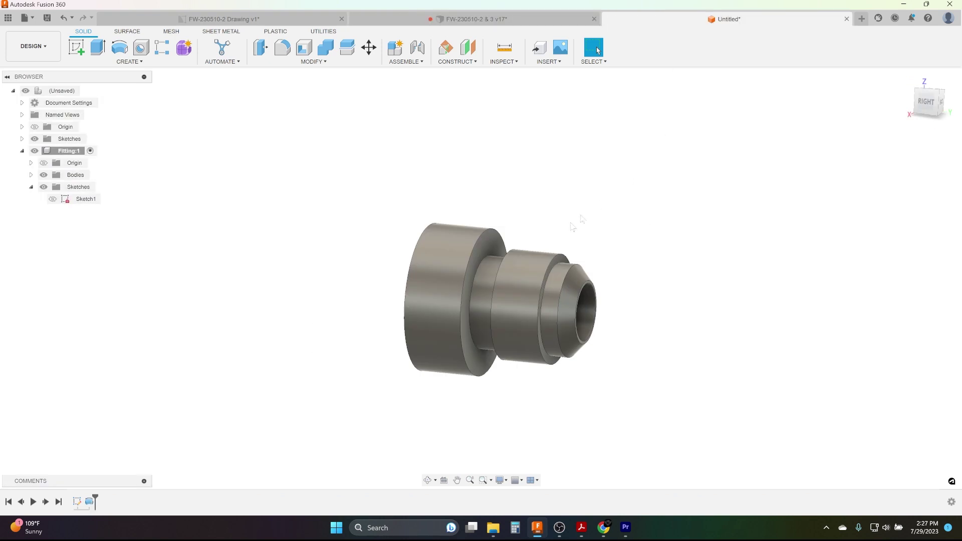
- Chamfer the middle step's two circular edges by 0.035 in
middle_click_drag(742, 221, 781, 220, "shift")
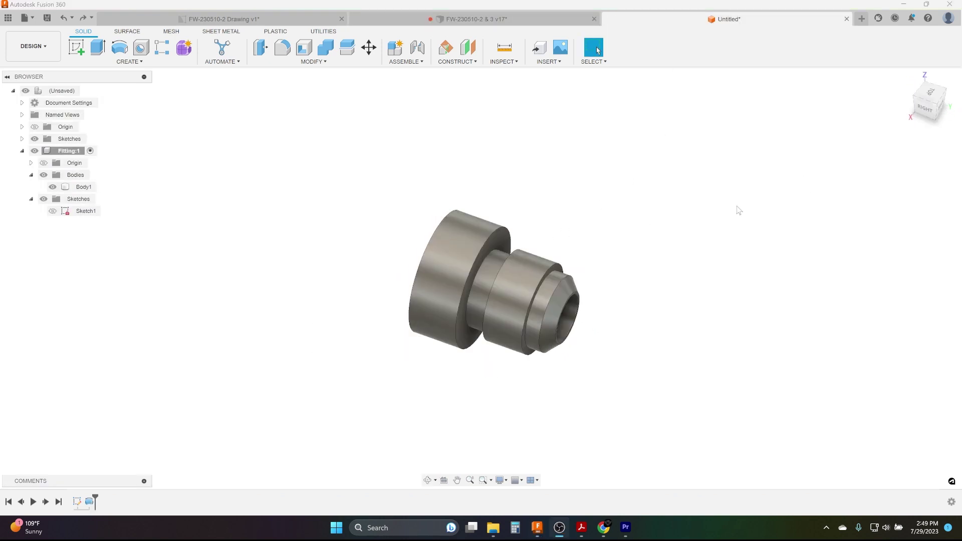
scroll(612, 217, "up", 4)
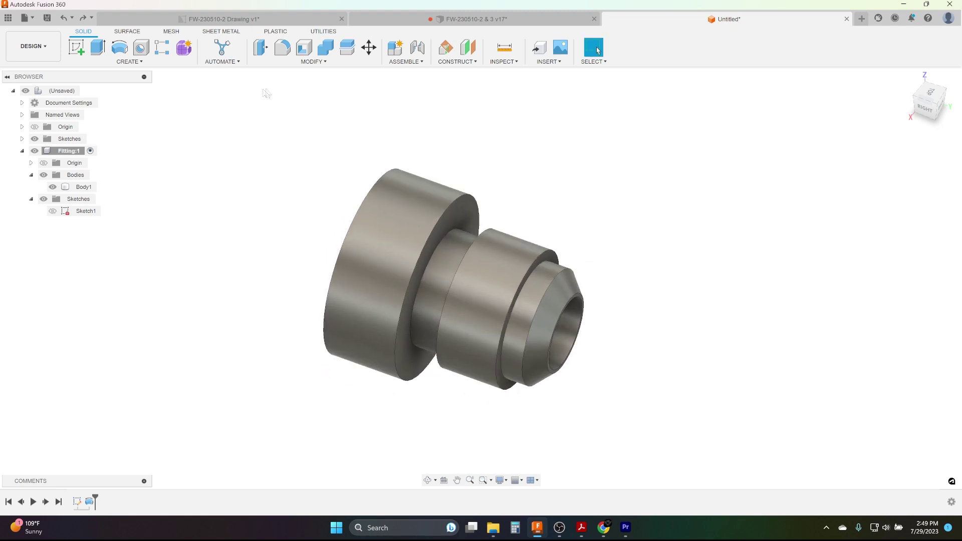
left_click(301, 62)
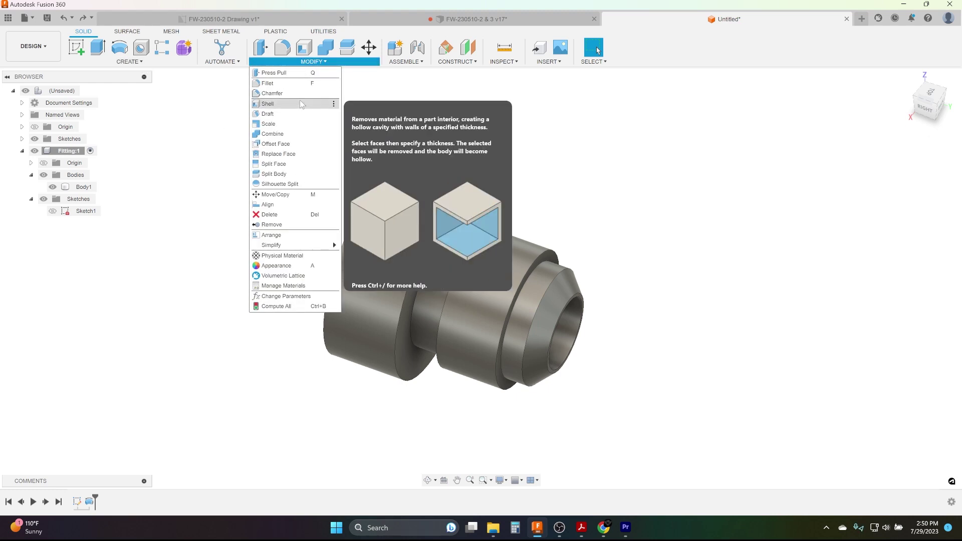
left_click(273, 93)
scroll(516, 242, "up", 3)
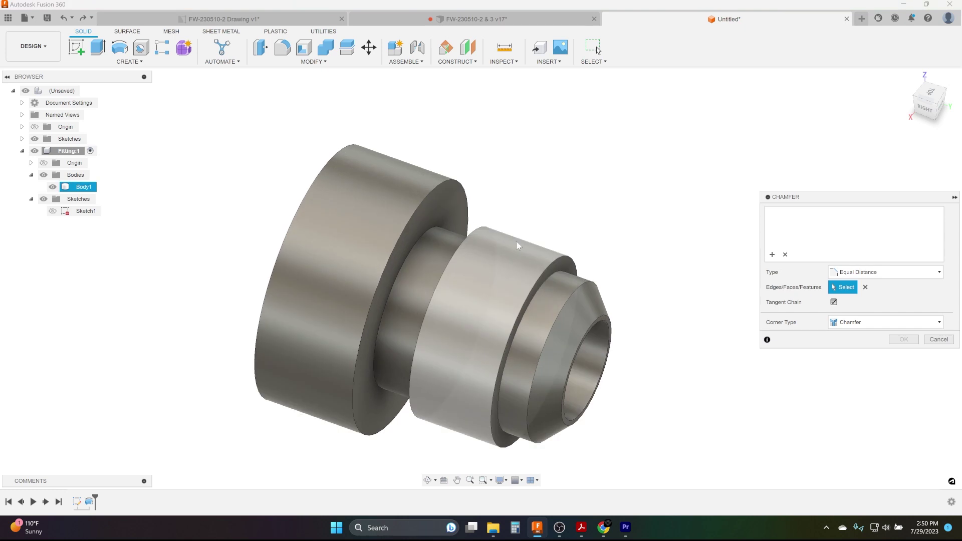
left_click(546, 269)
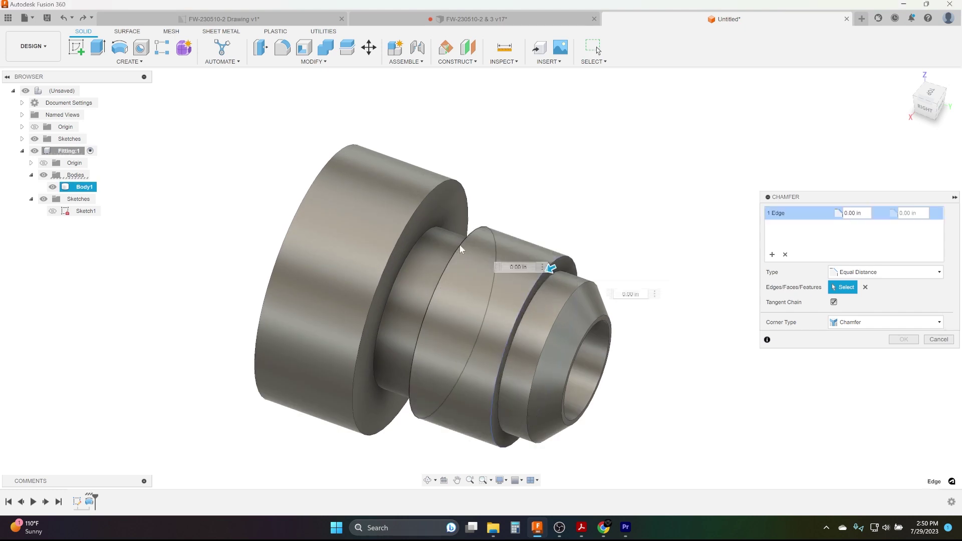
left_click(460, 248)
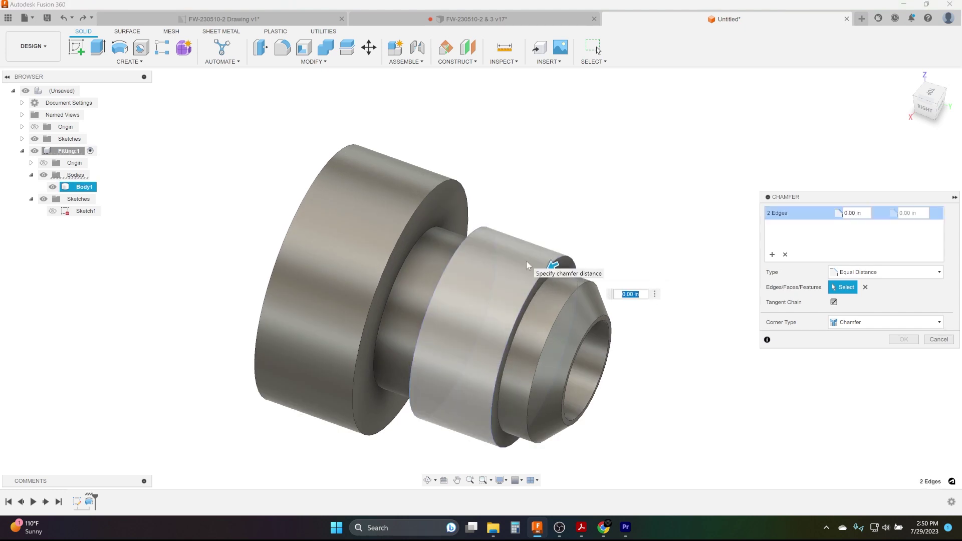
type(".035")
key("Return")
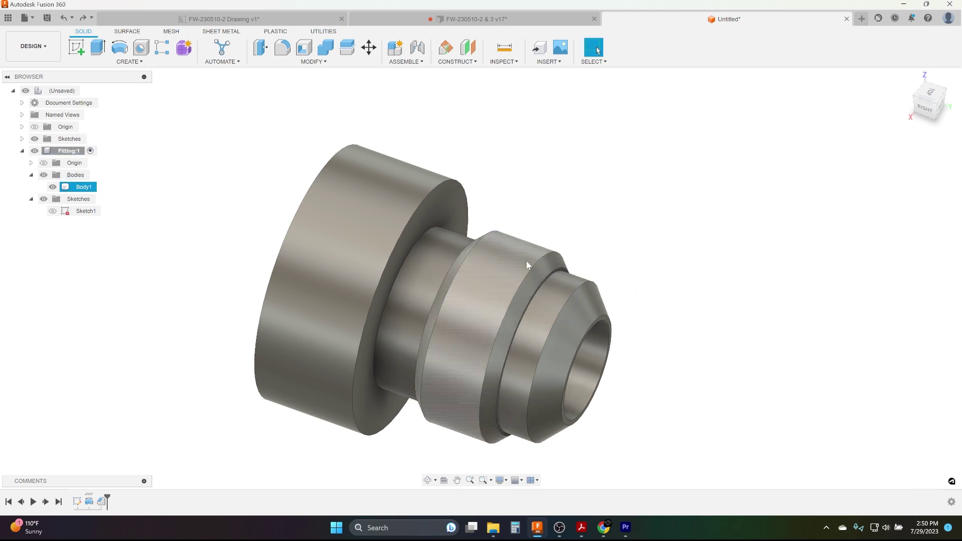
- Fillet the large flange's outer edge and the front chamfer edge (0.03 in and 0.05 in)
left_click(282, 47)
left_click(428, 196)
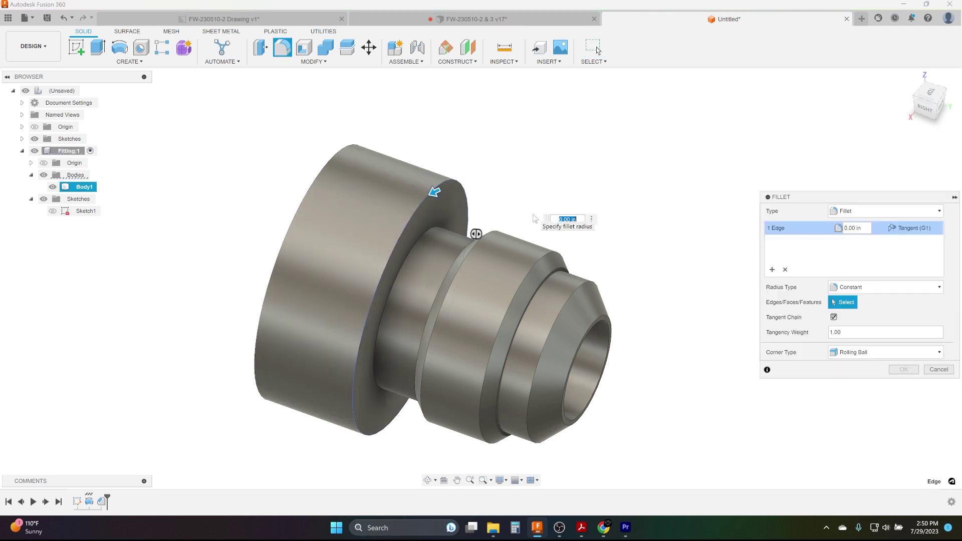
left_click(772, 270)
left_click(585, 285)
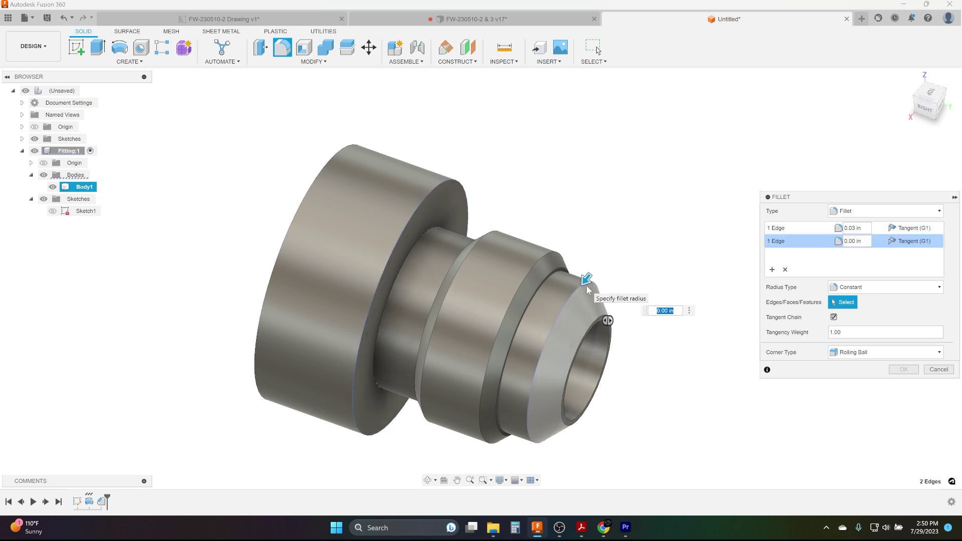
type(".05")
key("Return")
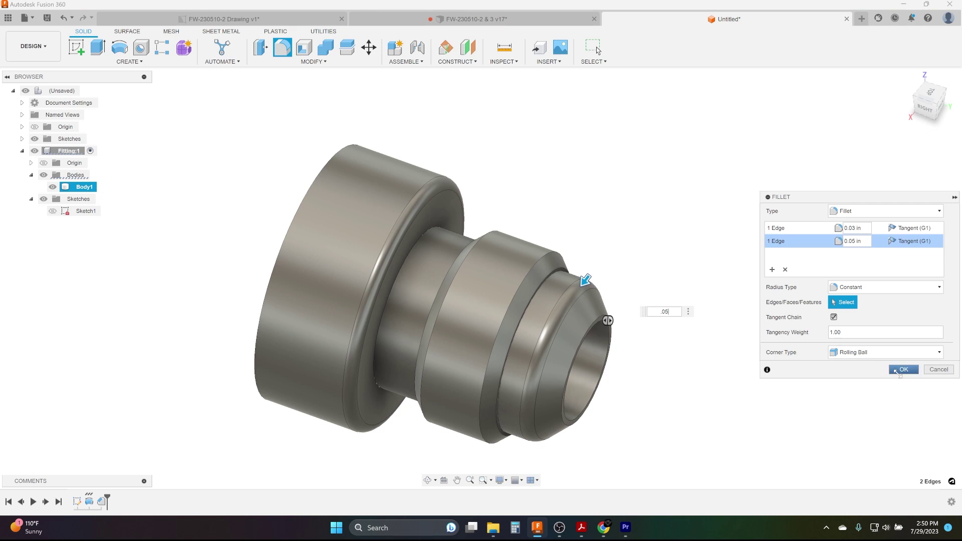
left_click(902, 370)
scroll(699, 280, "down", 3)
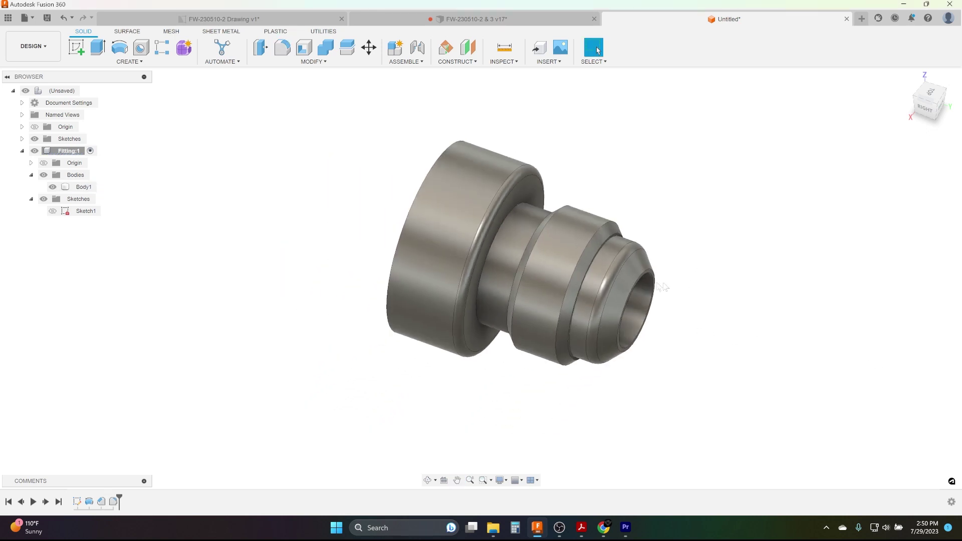
middle_click_drag(499, 280, 476, 301, "shift")
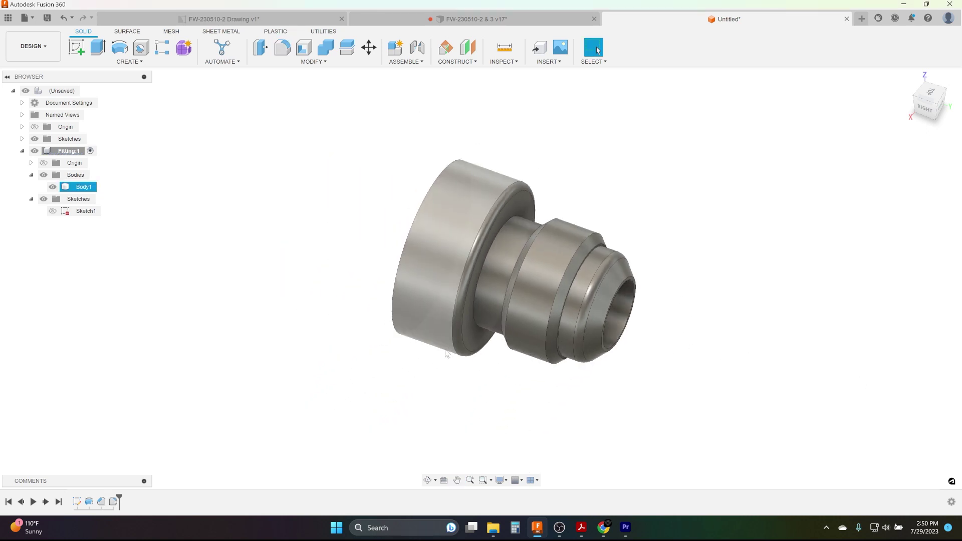
- Reopen the chamfer feature to check its size, then cancel without changes
left_click(280, 475)
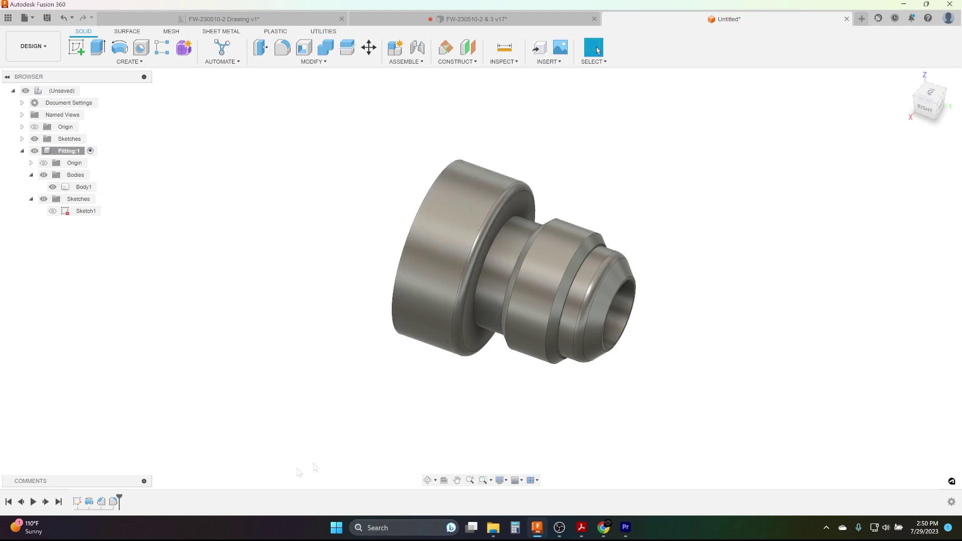
double_click(113, 502)
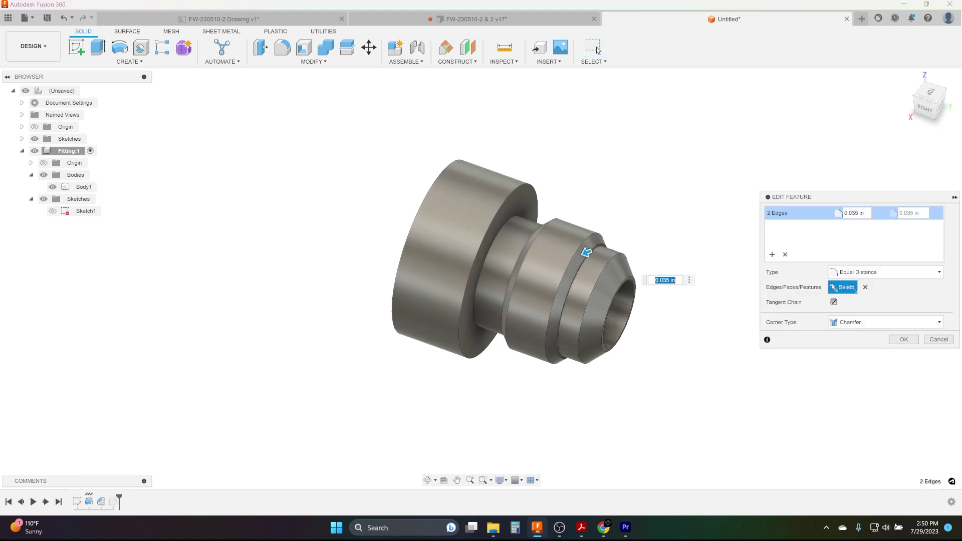
left_click(940, 340)
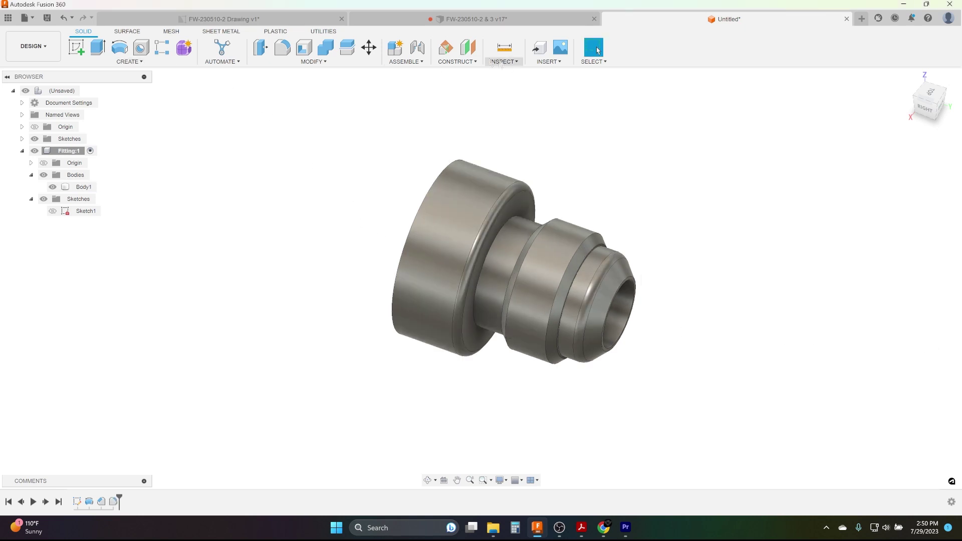
- Mirror Body1 about the plane in the bore, joining both halves into one body
left_click(131, 62)
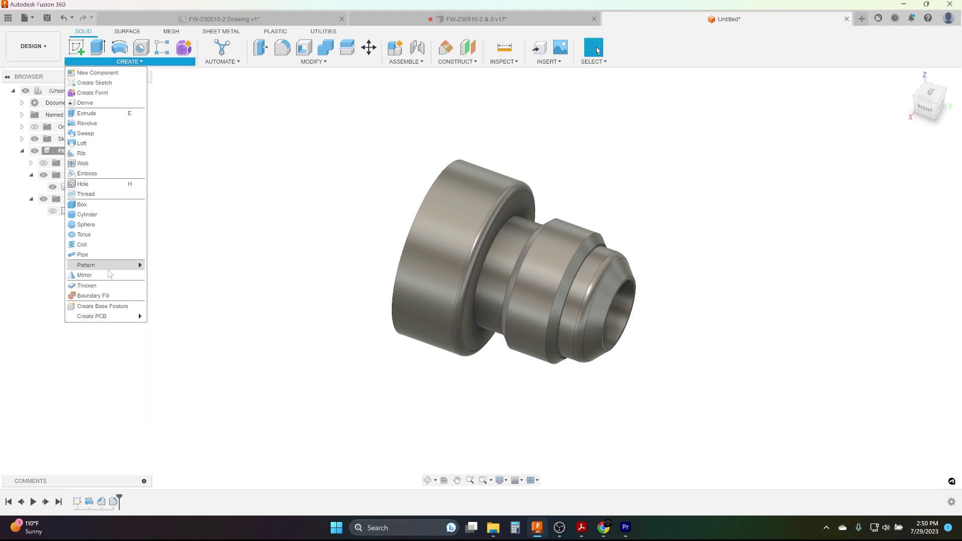
left_click(85, 275)
middle_click_drag(326, 257, 414, 258, "shift")
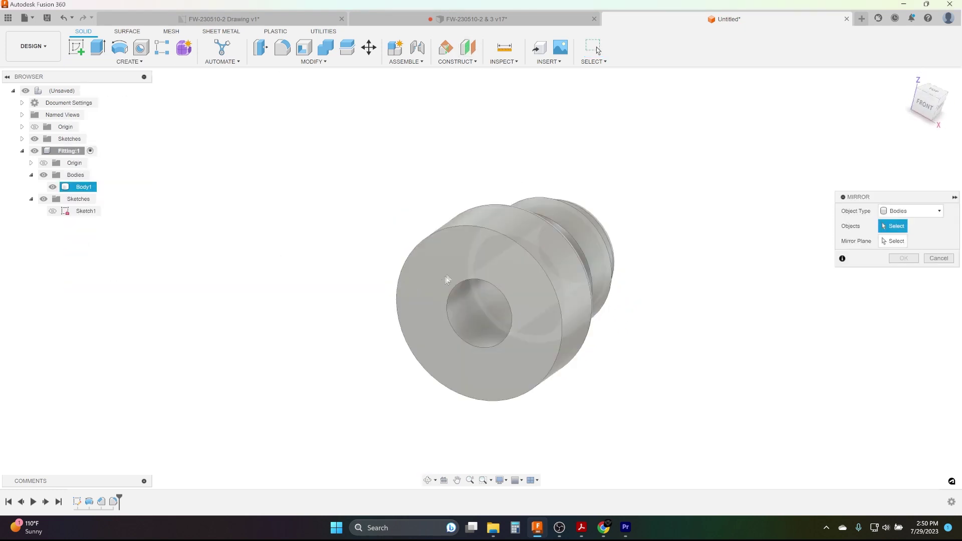
left_click(451, 276)
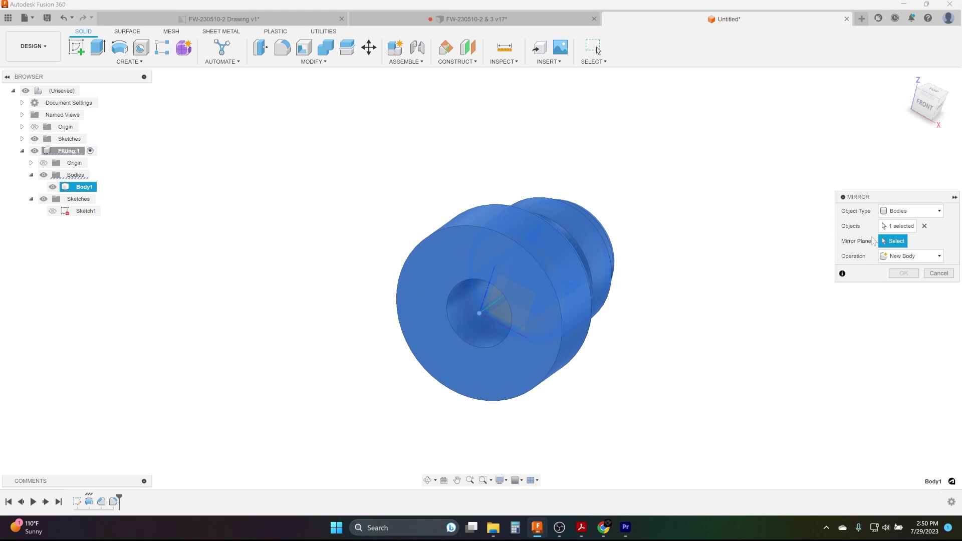
left_click(506, 306)
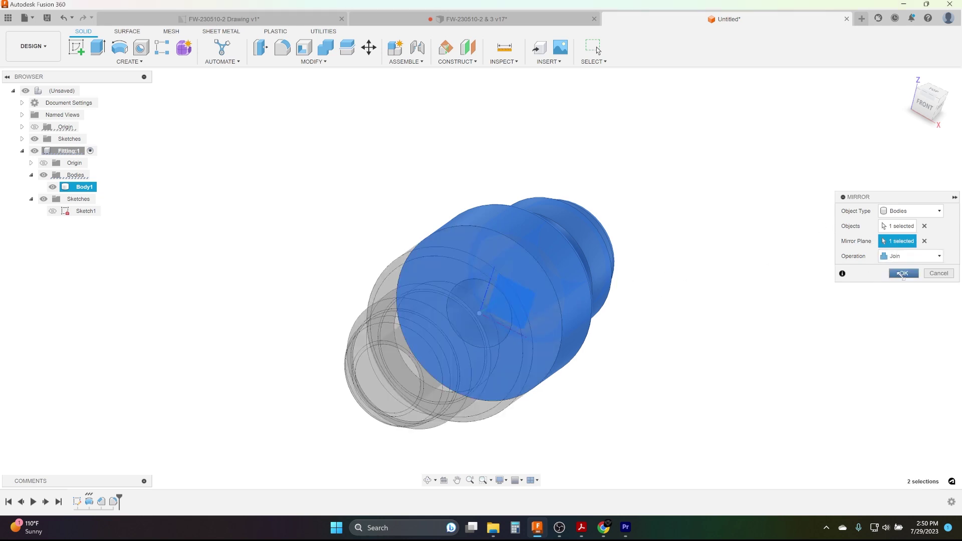
left_click(905, 273)
middle_click_drag(776, 293, 629, 310, "shift")
- Edit the groove chamfer, trying 0.10 in before settling on 0.01 in
key("Escape")
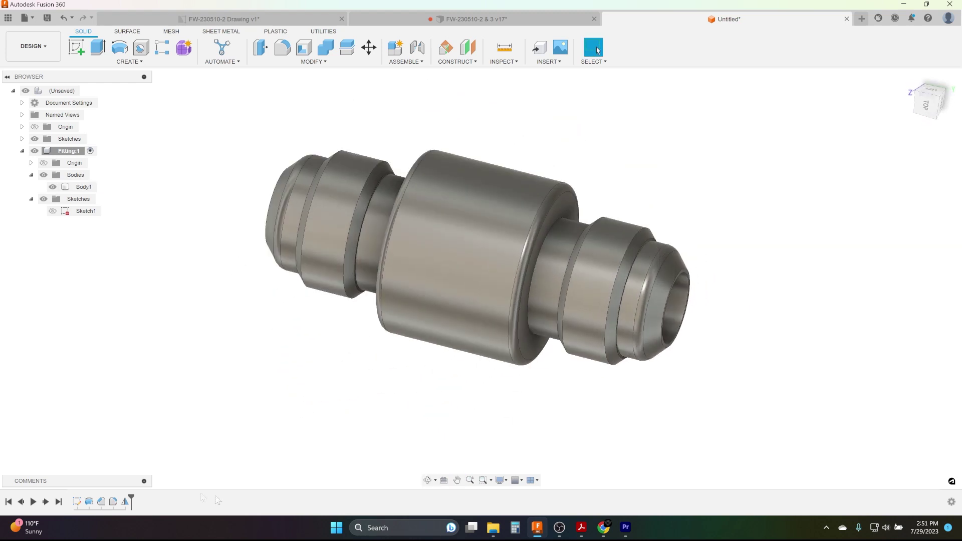
double_click(113, 502)
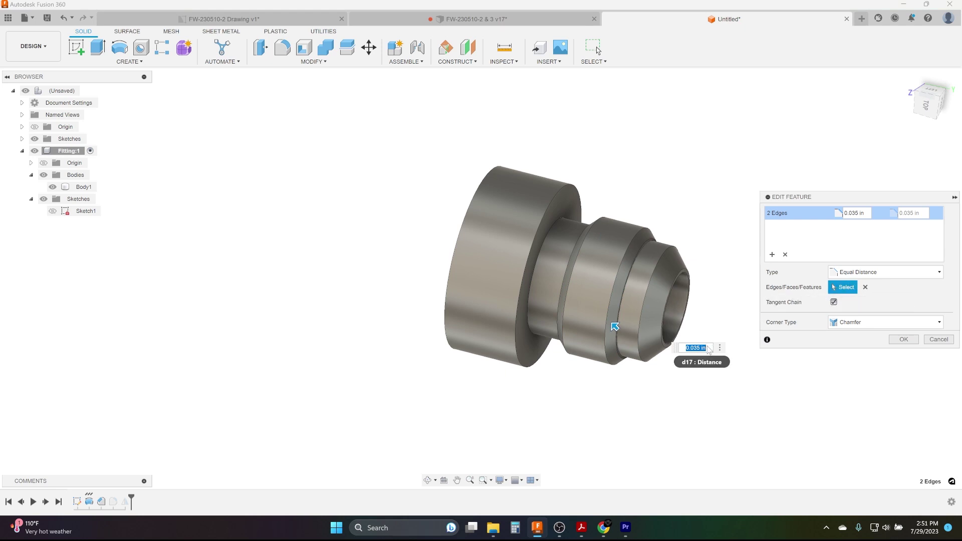
type("0.10")
key("Return")
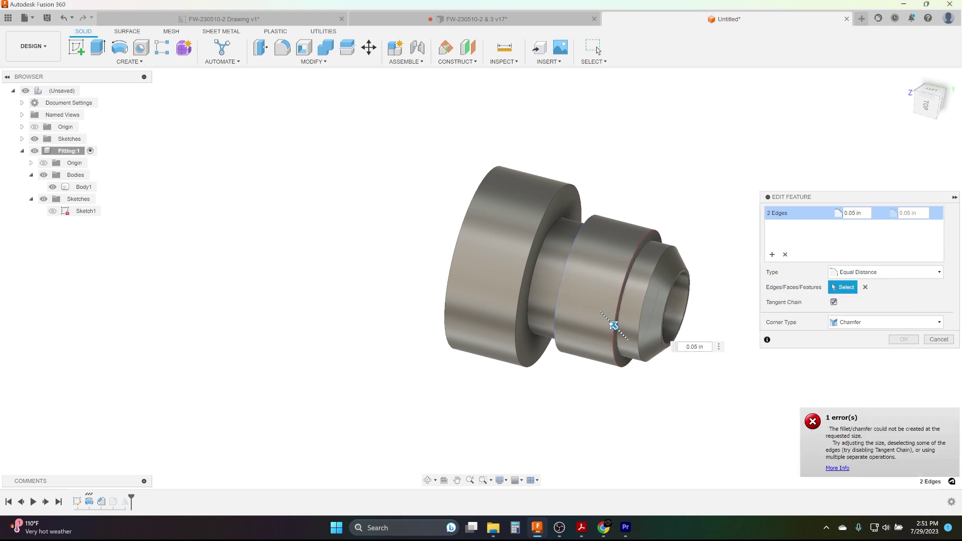
scroll(652, 335, "up", 2)
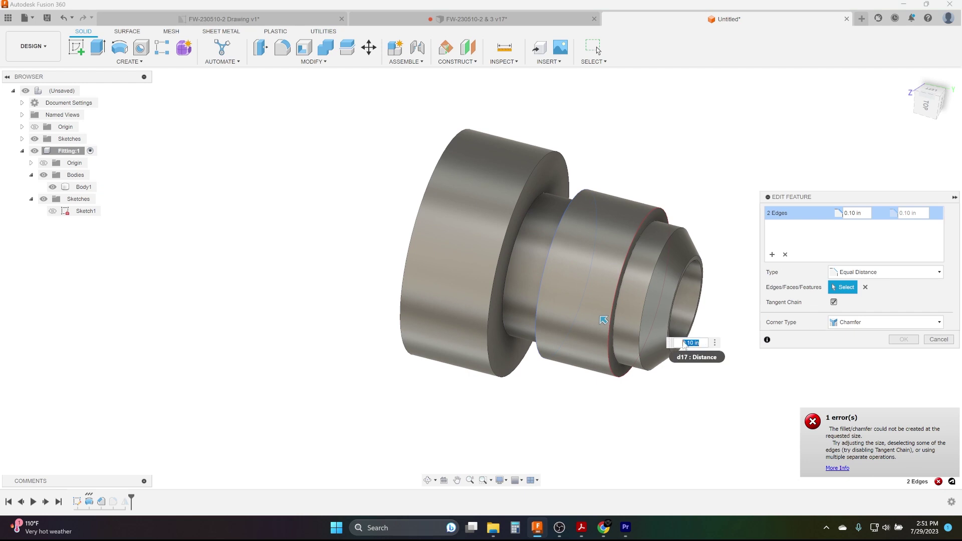
type("0.01")
key("Return")
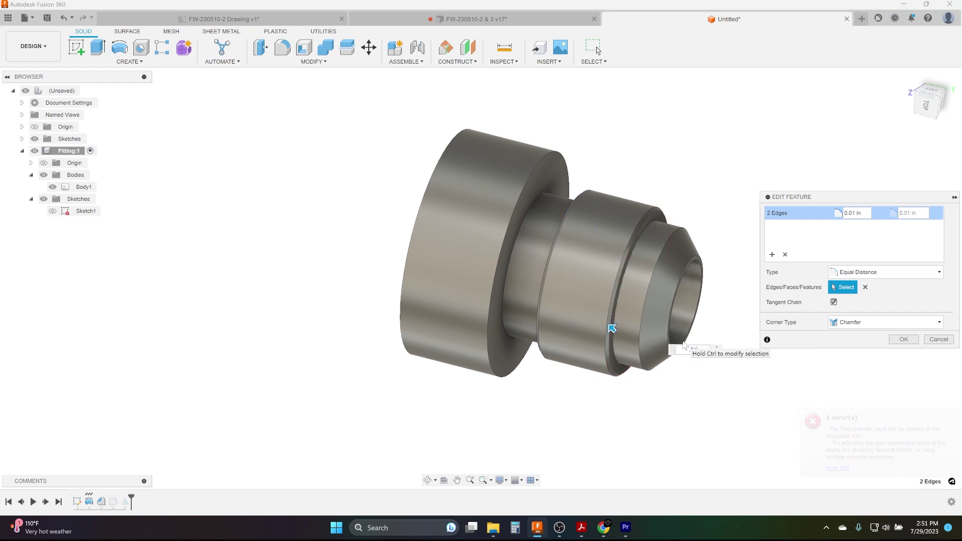
key("Return")
middle_click_drag(612, 328, 393, 209, "shift")
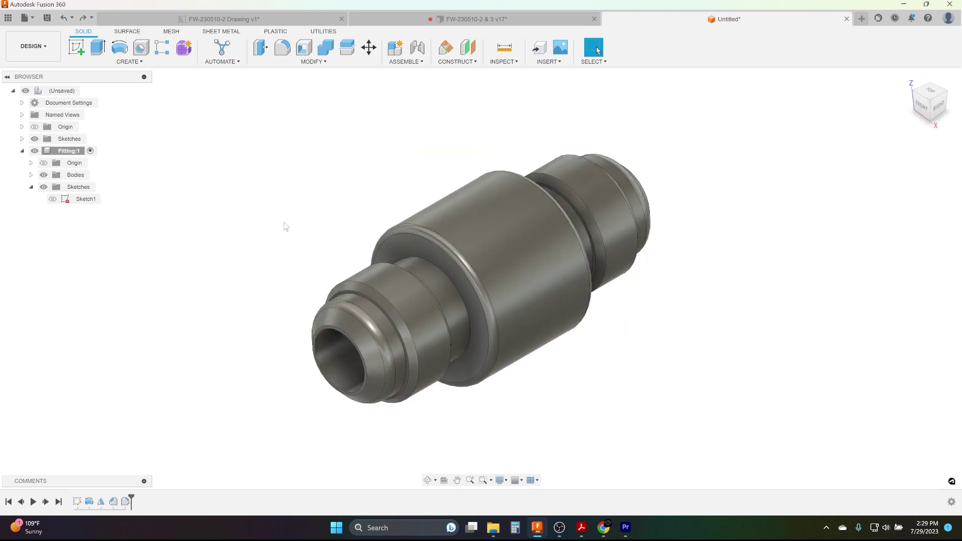
- Change Sketch1's 0.2813 dimension to 0.30 and rebuild the revolved fitting
middle_click_drag(285, 226, 307, 226)
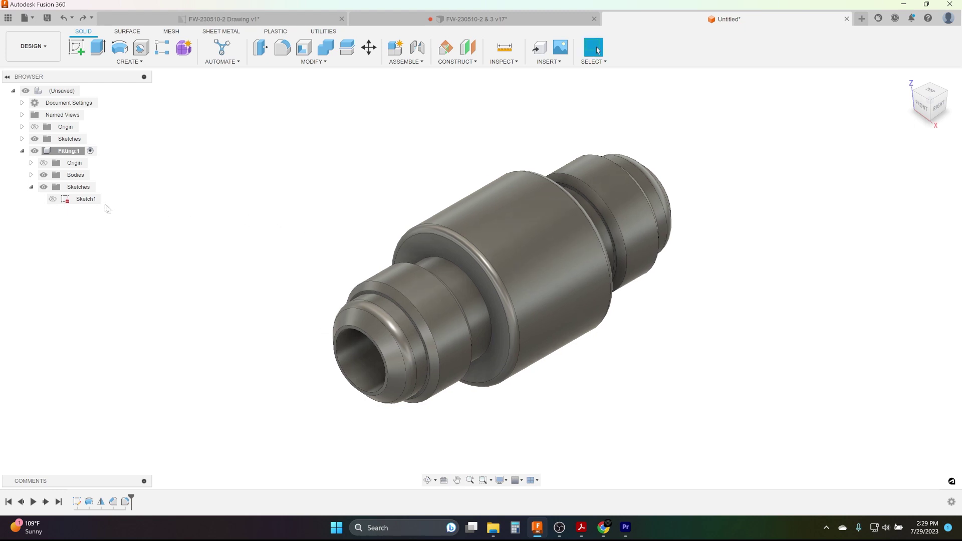
double_click(85, 199)
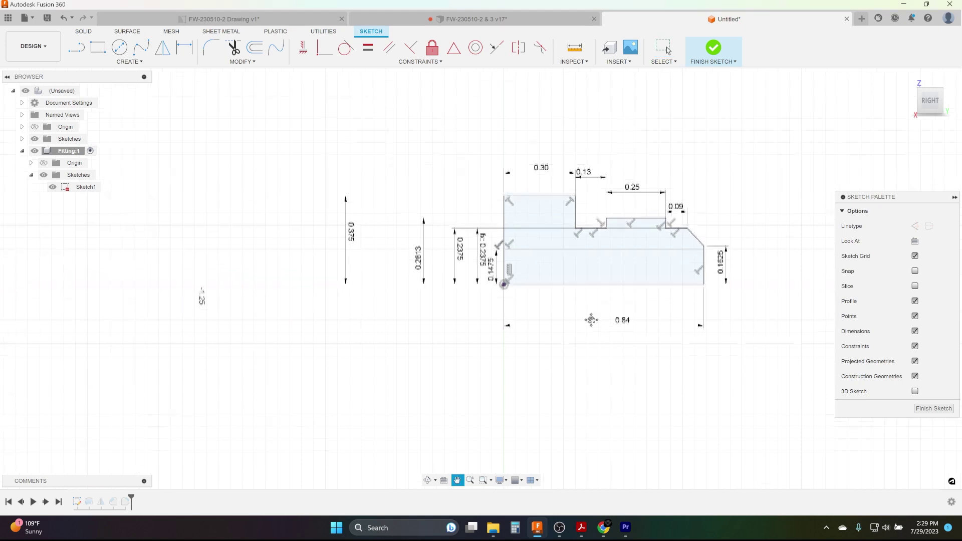
scroll(444, 256, "up", 2)
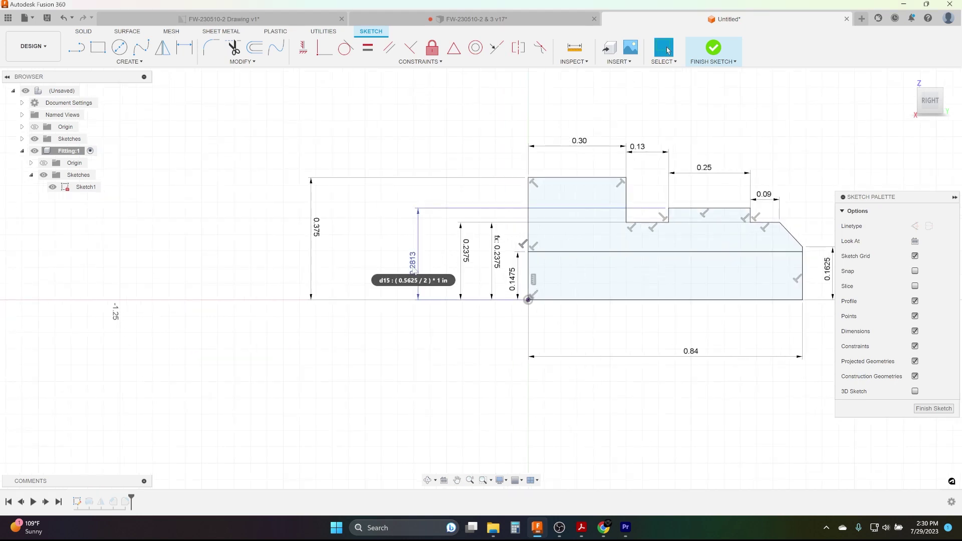
double_click(413, 268)
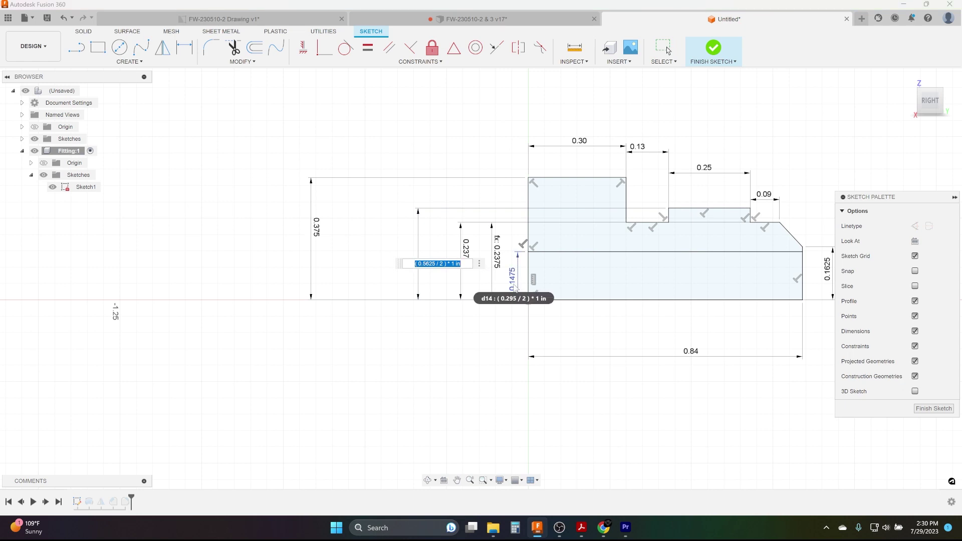
type(".8")
key("Return")
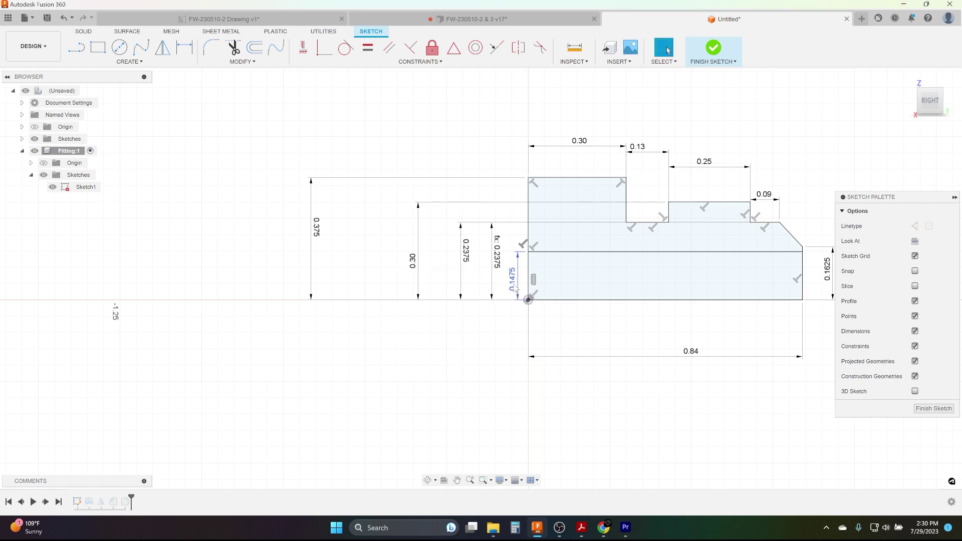
left_click(934, 409)
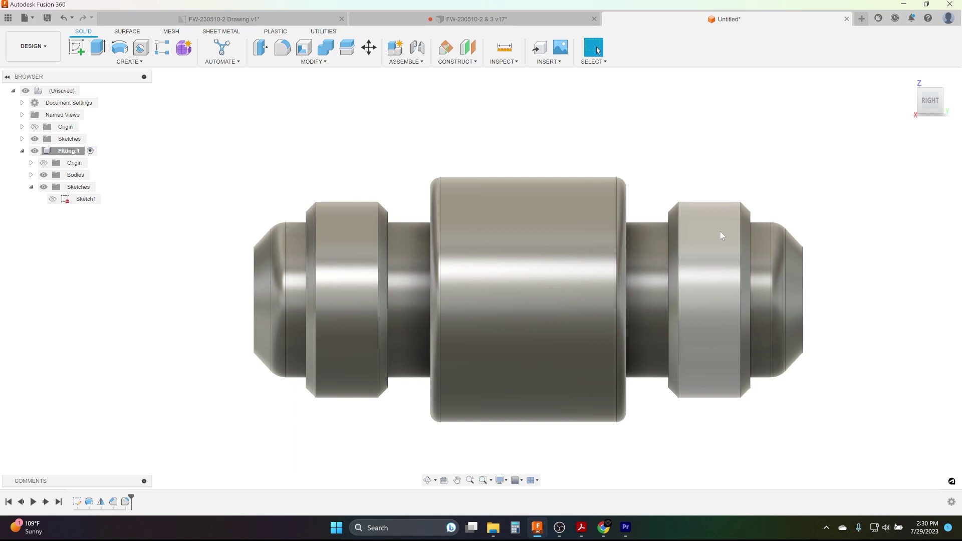
middle_click_drag(720, 231, 665, 236, "shift")
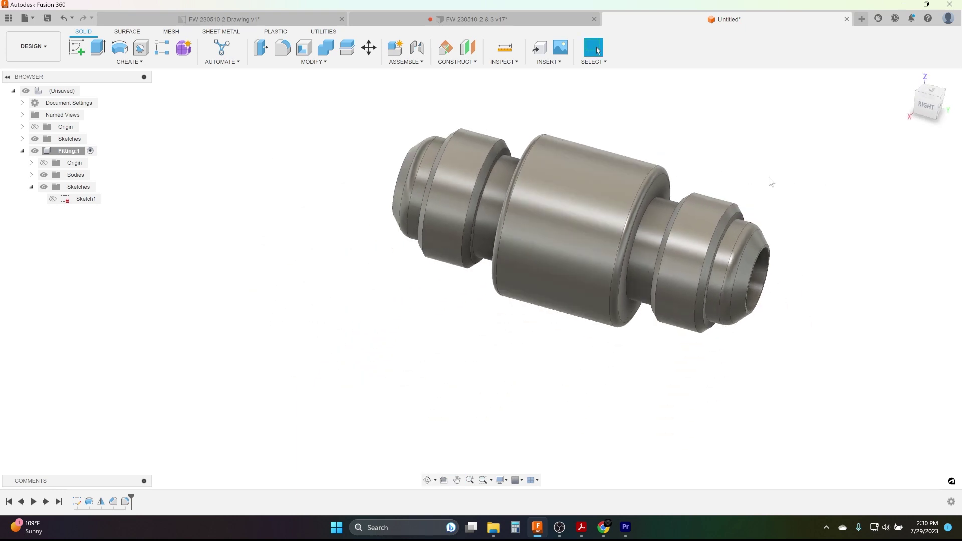
key("ctrl+z")
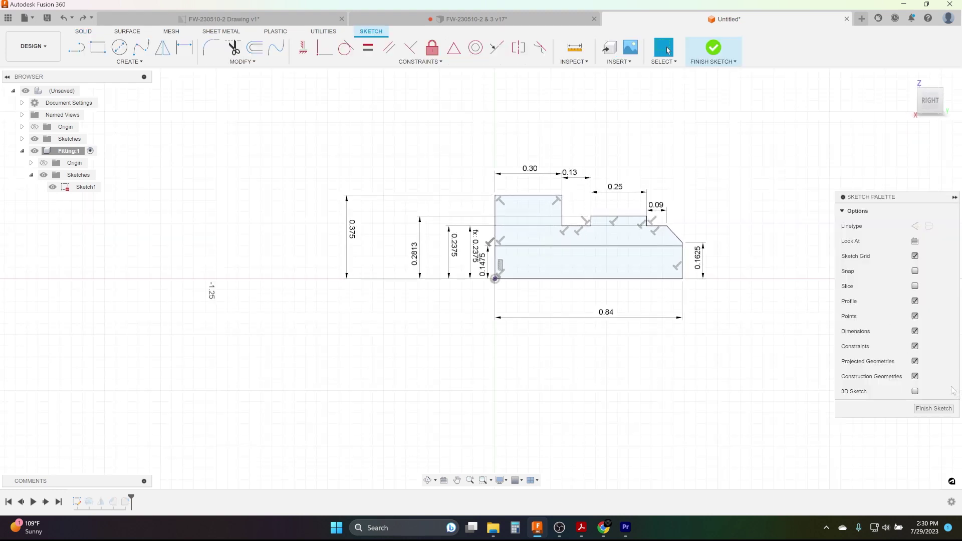
key("ctrl+y")
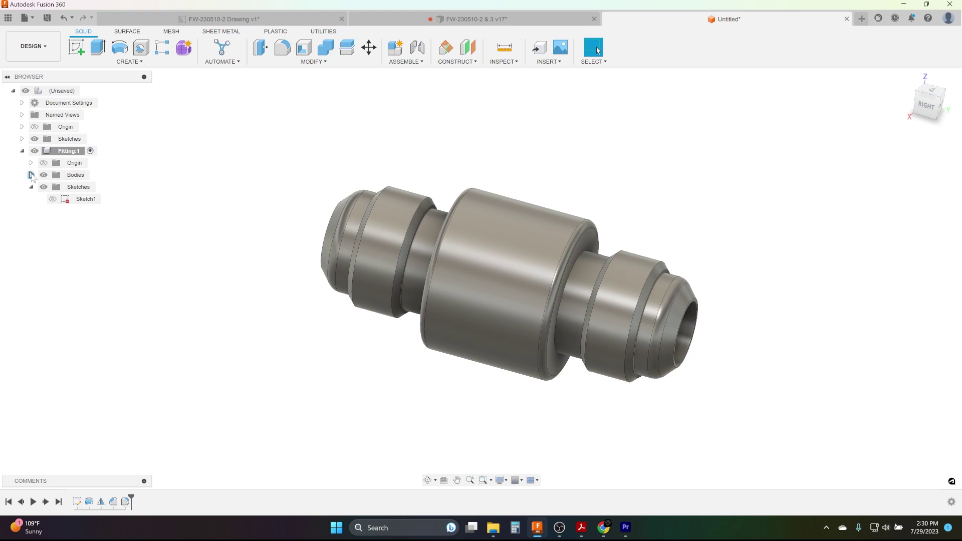
- Copy and paste Body1 to create a duplicate Body2
left_click(31, 175)
left_click(81, 186)
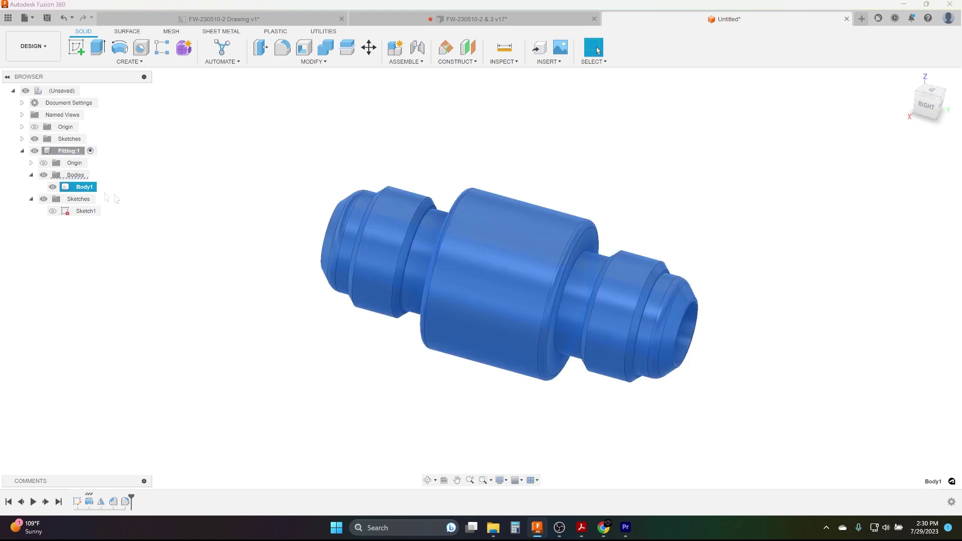
key("ctrl+c")
key("ctrl+v")
key("Return")
- Rename the bodies 'lathe Blank Body' and 'Stylized Body', and hide the lathe blank
double_click(80, 188)
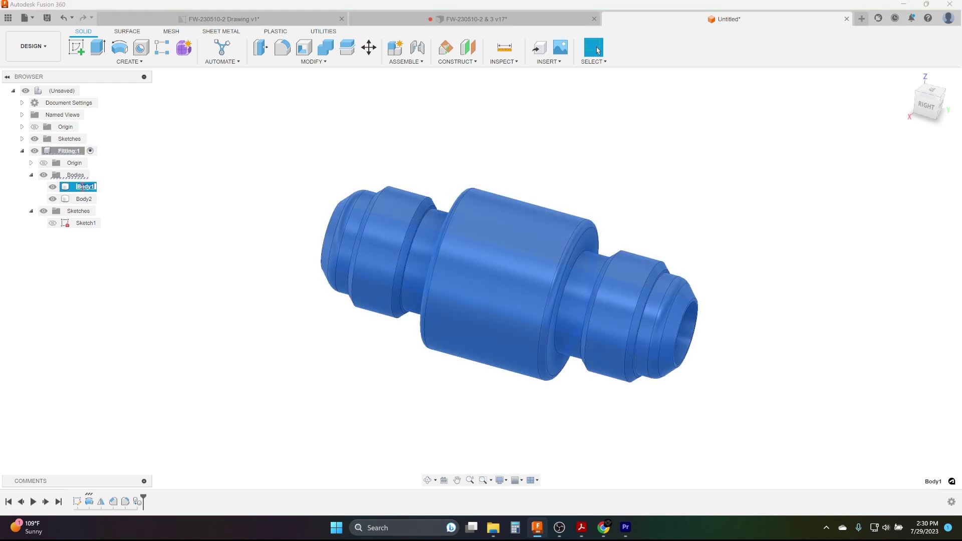
type("lathe Blank Body")
double_click(88, 199)
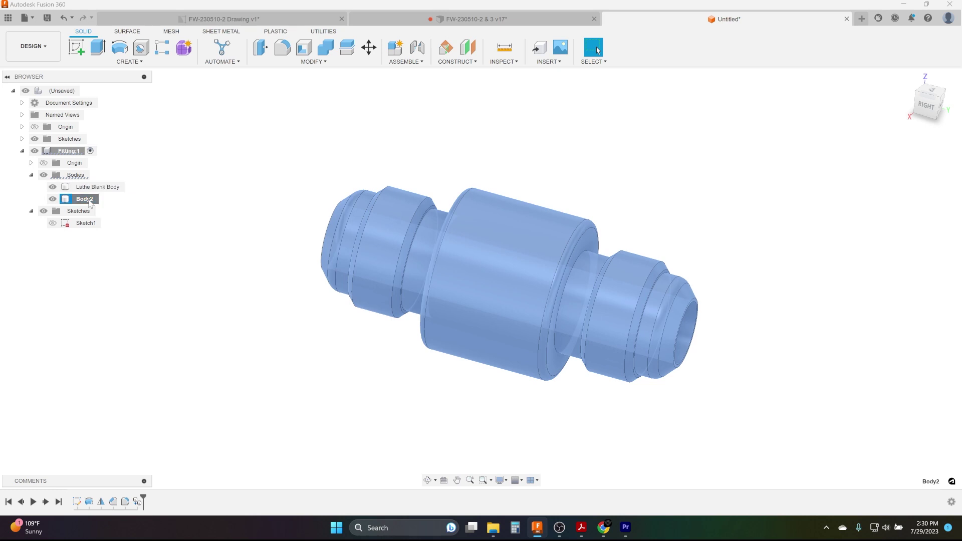
type("Stylized B")
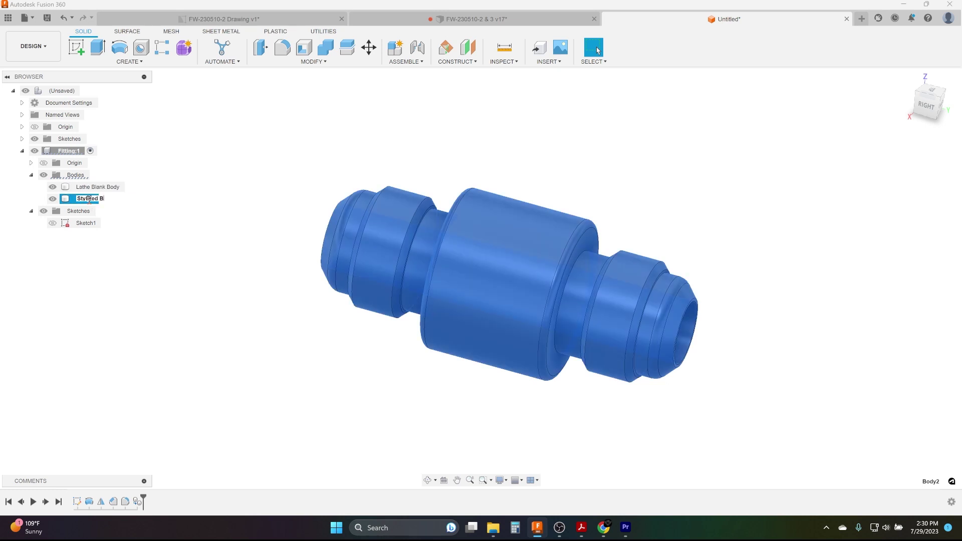
type("ody")
key("Return")
left_click(273, 204)
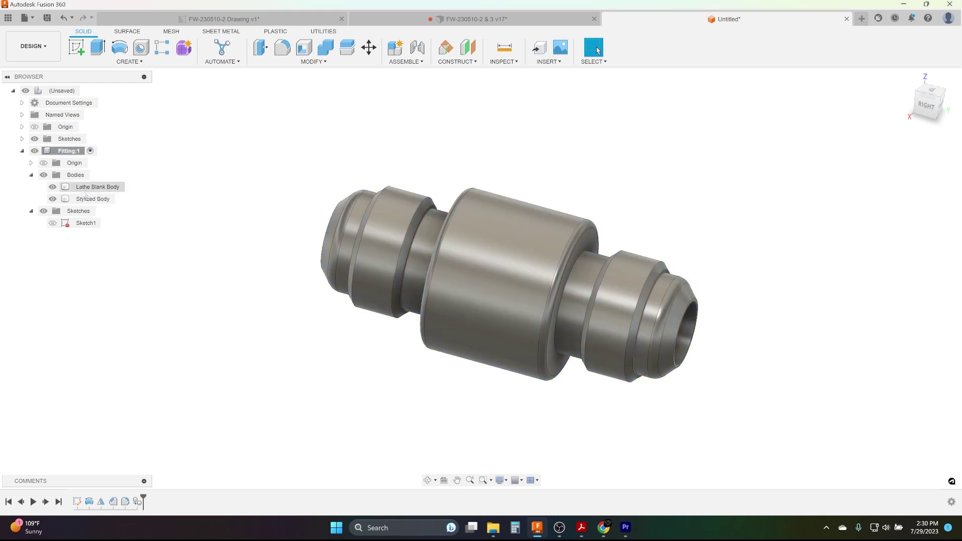
left_click(52, 187)
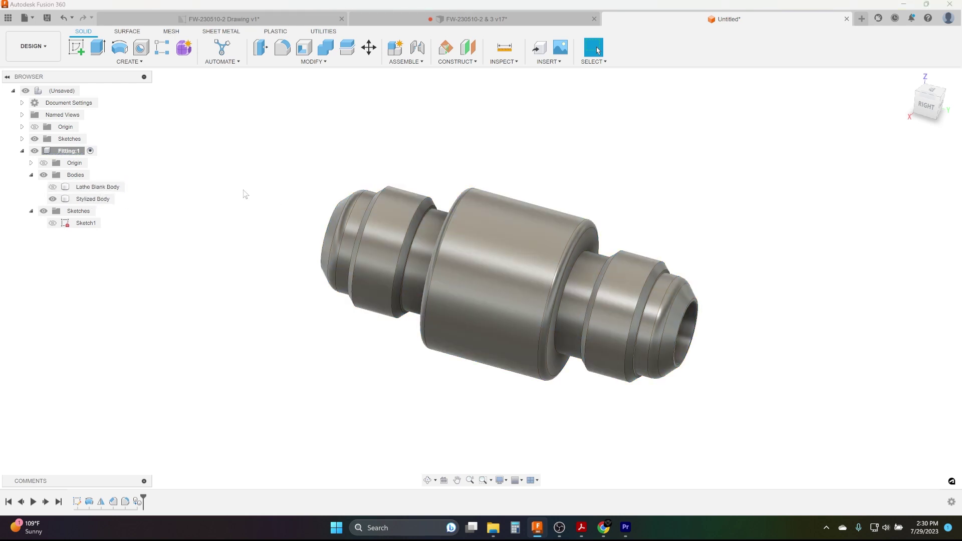
left_click(458, 19)
- Return to the Untitled design and hide the Lathe Blank Body
key("ctrl+shift+Tab")
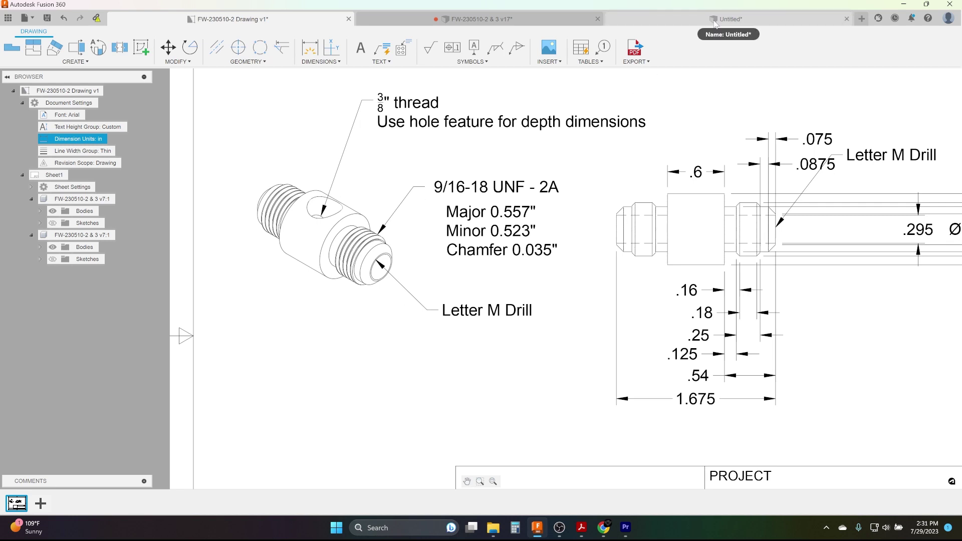
left_click(725, 19)
left_click(53, 187)
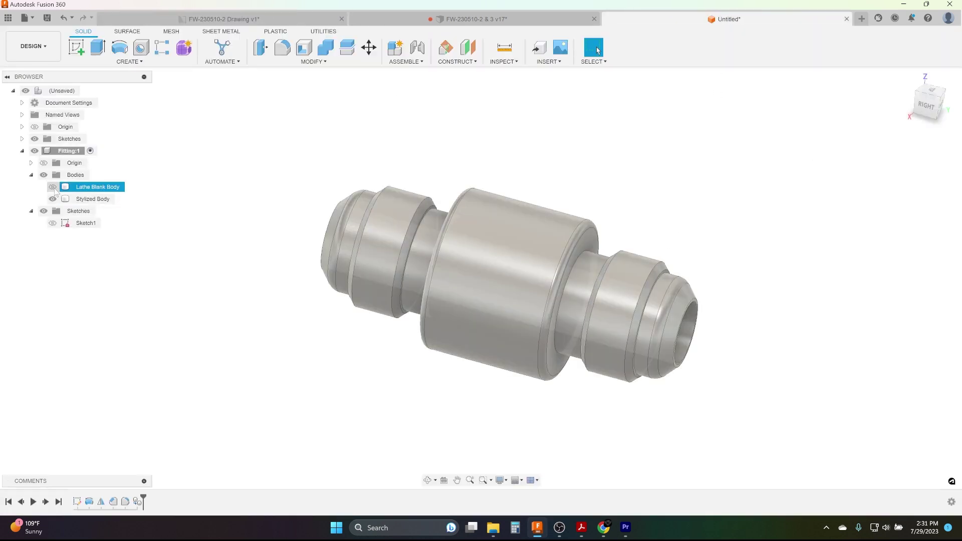
left_click(53, 187)
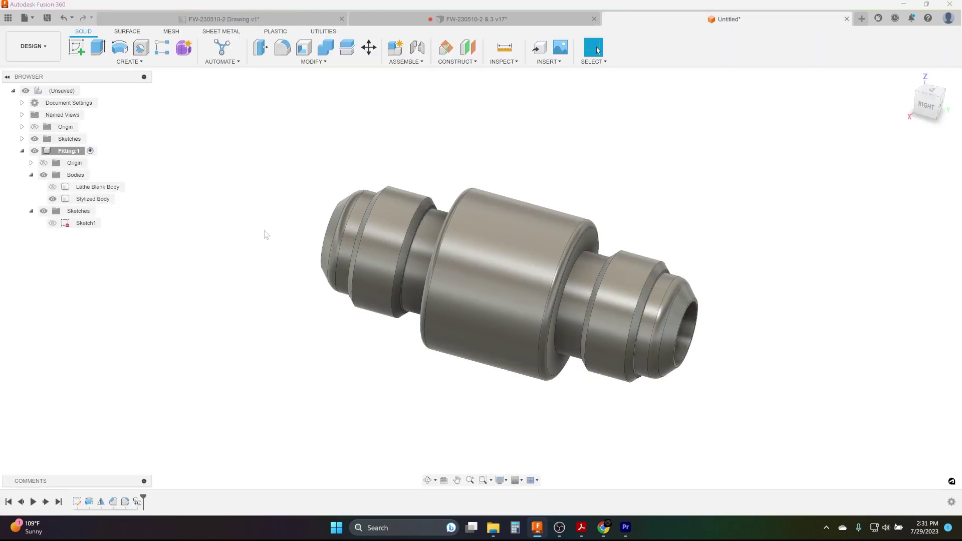
- Add a modeled 9/16-18 UNF thread to the right end face
left_click(129, 62)
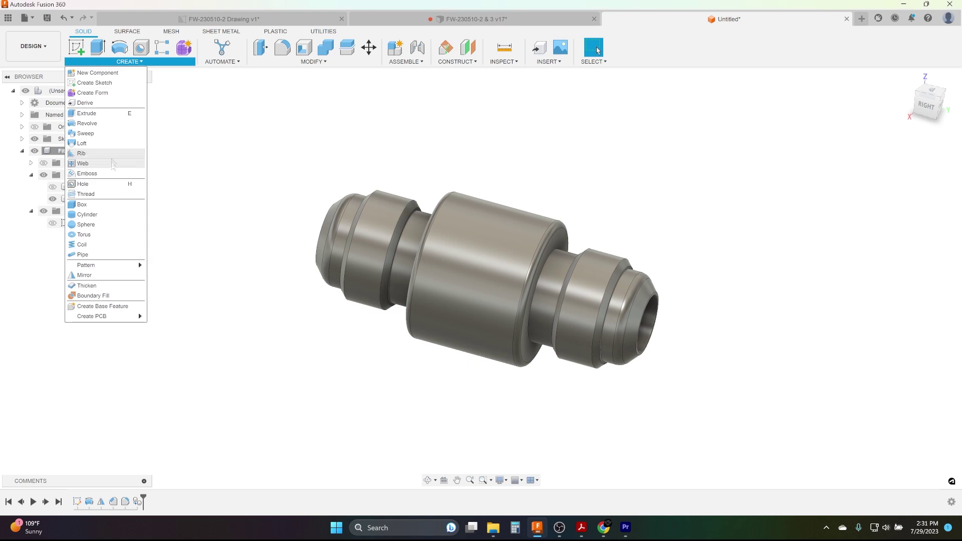
left_click(107, 196)
left_click(576, 289)
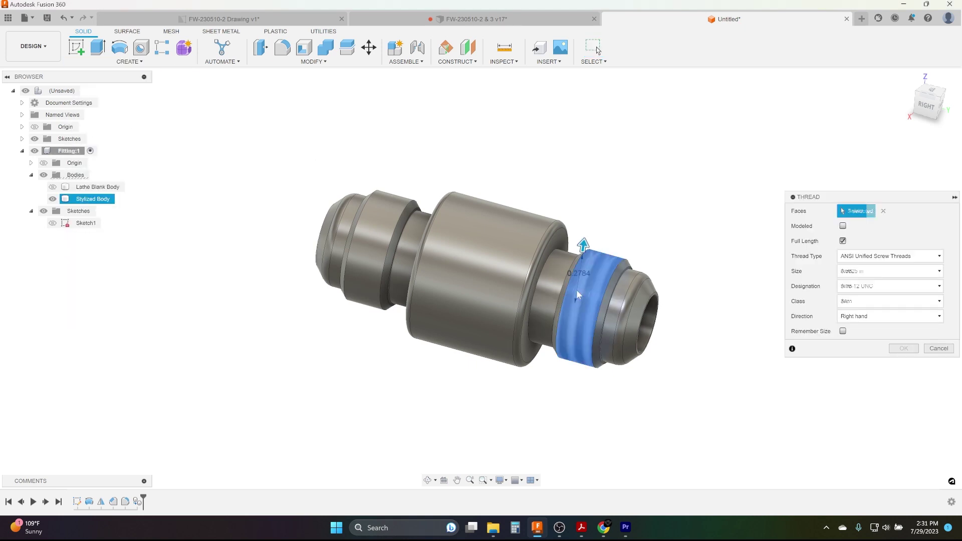
left_click(843, 227)
left_click(882, 295)
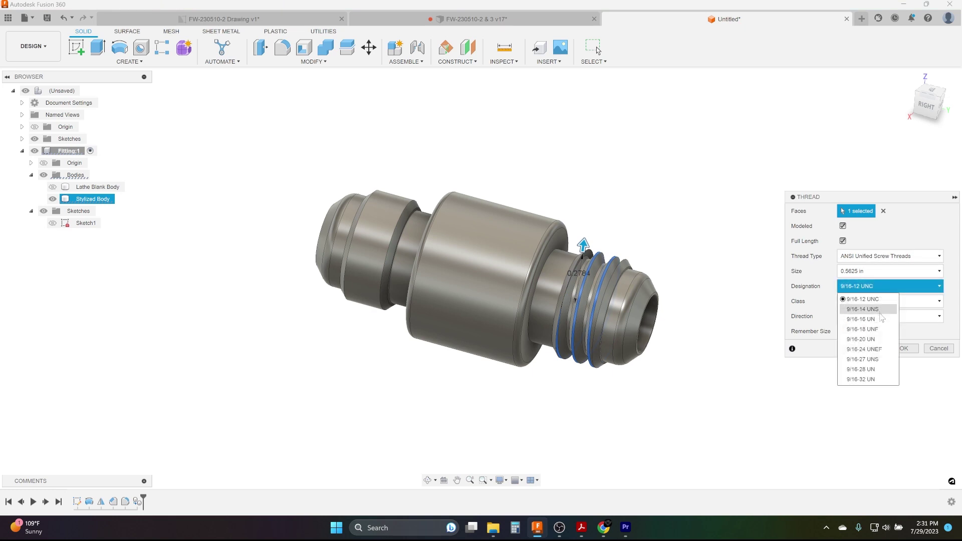
left_click(882, 331)
left_click(905, 349)
- Add a matching modeled 9/16-18 UNF thread to the left end face
left_click(127, 62)
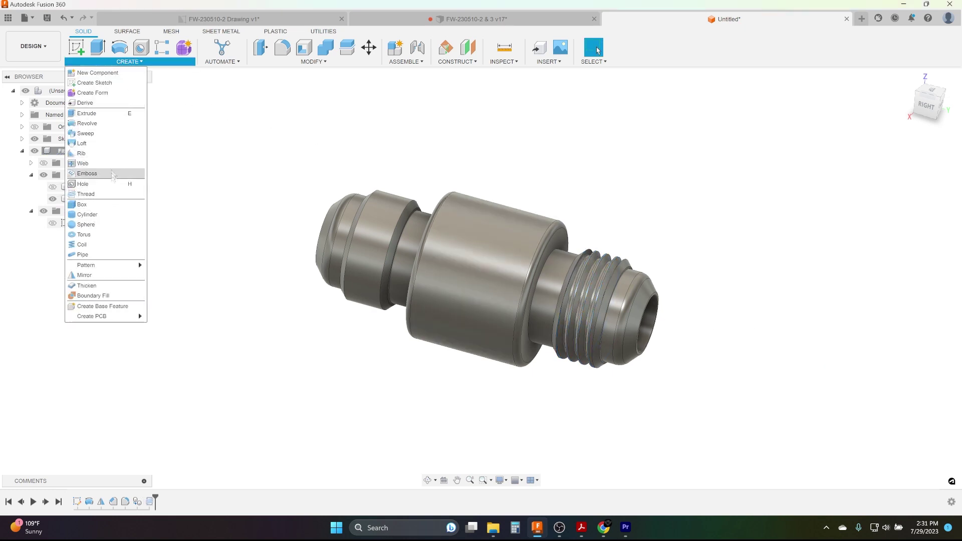
left_click(91, 181)
left_click(372, 242)
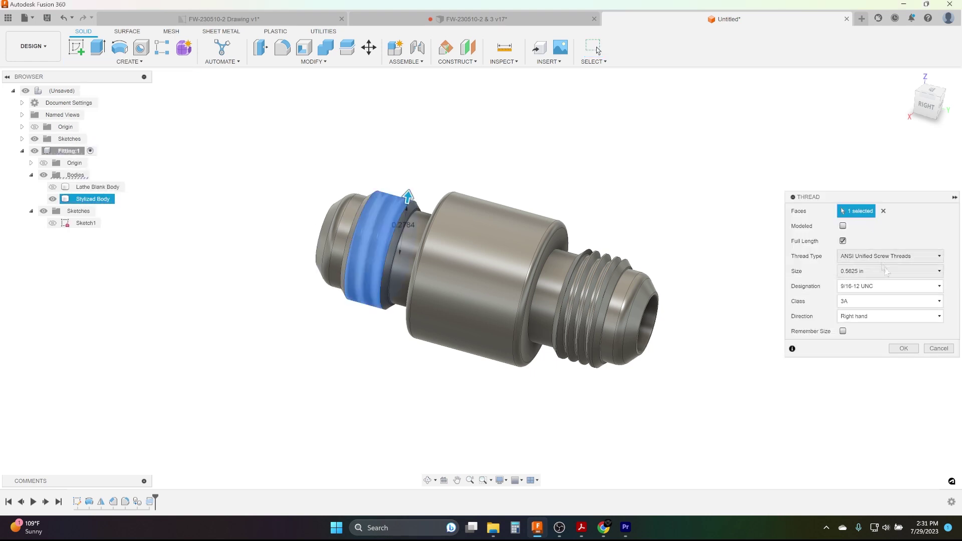
left_click(843, 226)
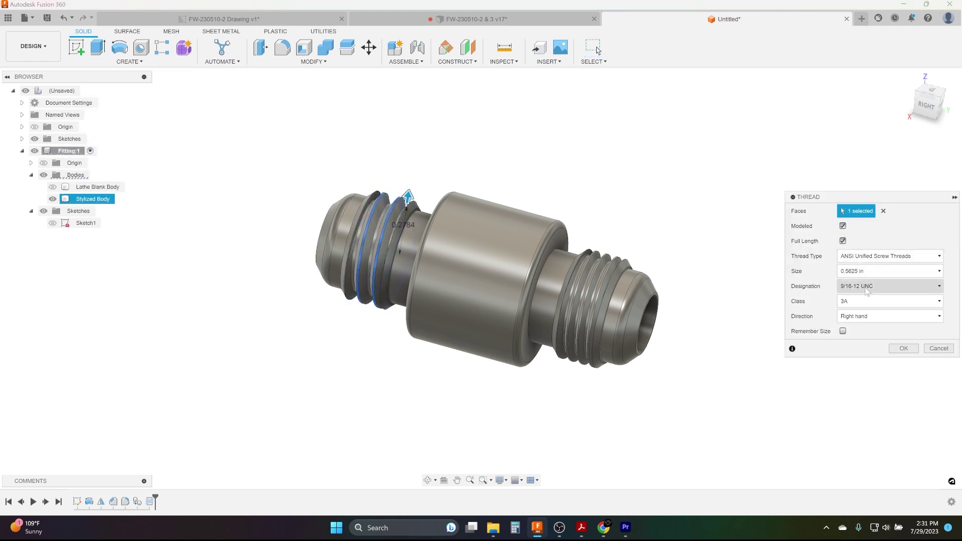
left_click(865, 286)
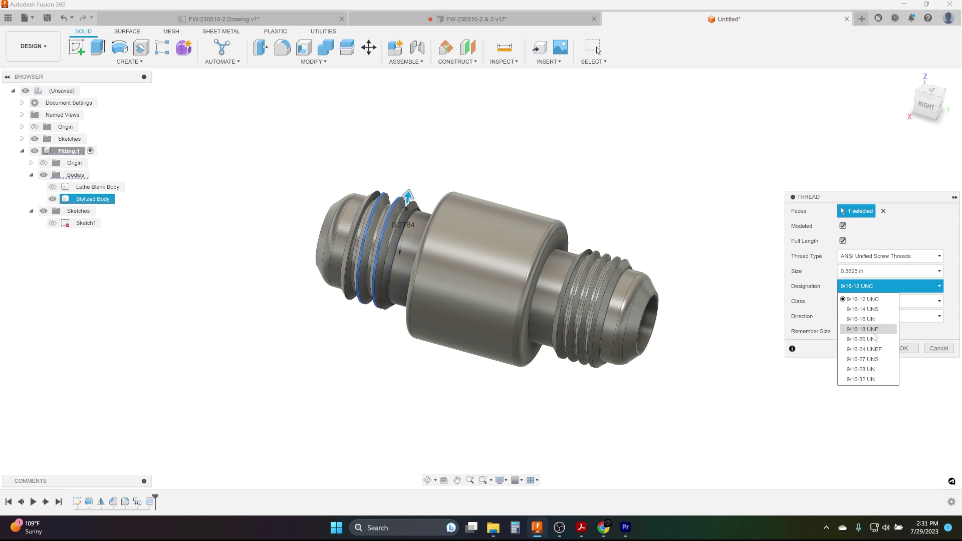
left_click(863, 329)
left_click(903, 349)
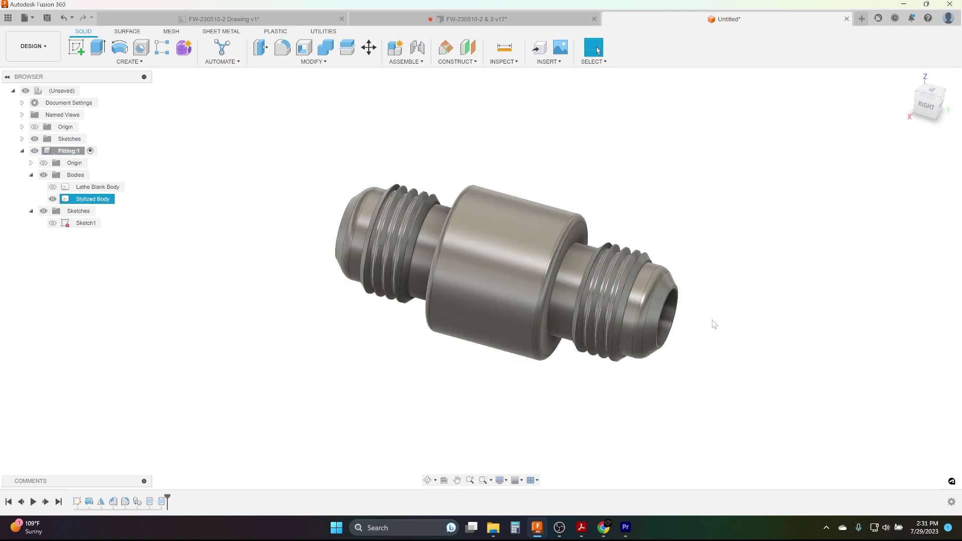
- Search appearances for 'black', try Chrome - Black, then apply Paint - Enamel Glossy (Black) to the fitting
middle_click_drag(713, 326, 688, 278)
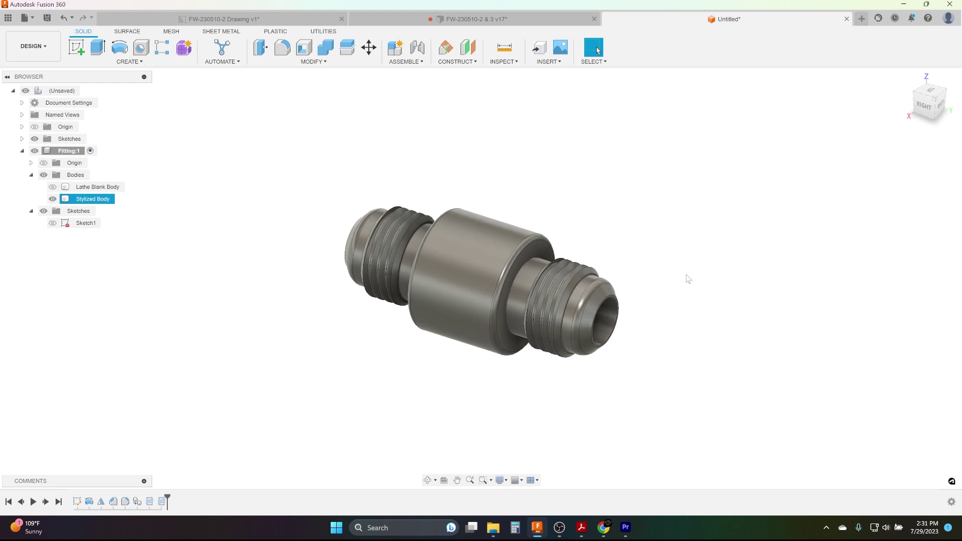
key("a")
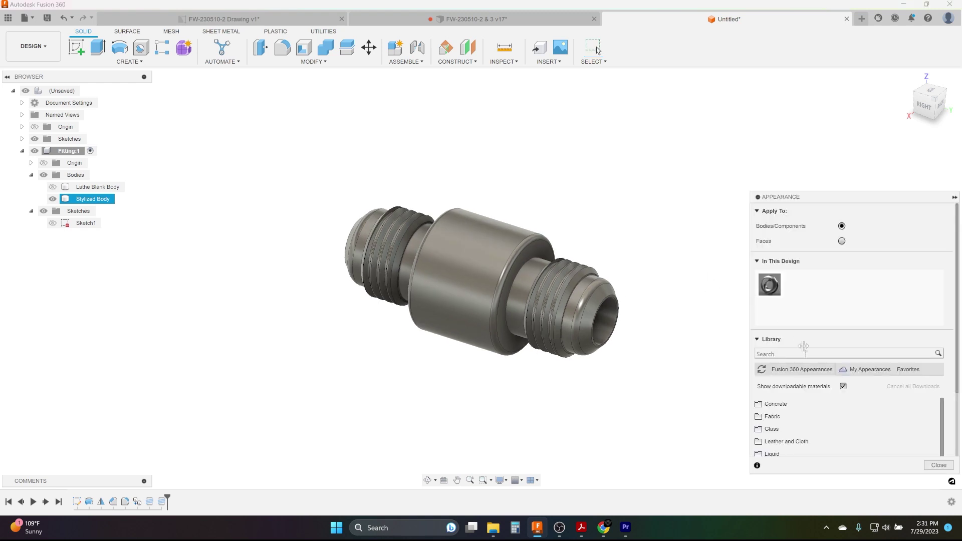
left_click(777, 354)
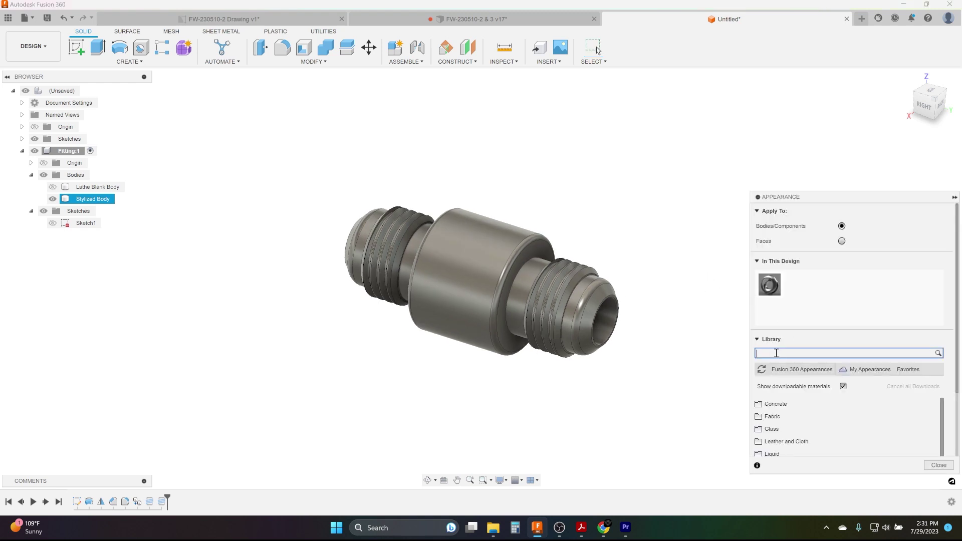
type("black")
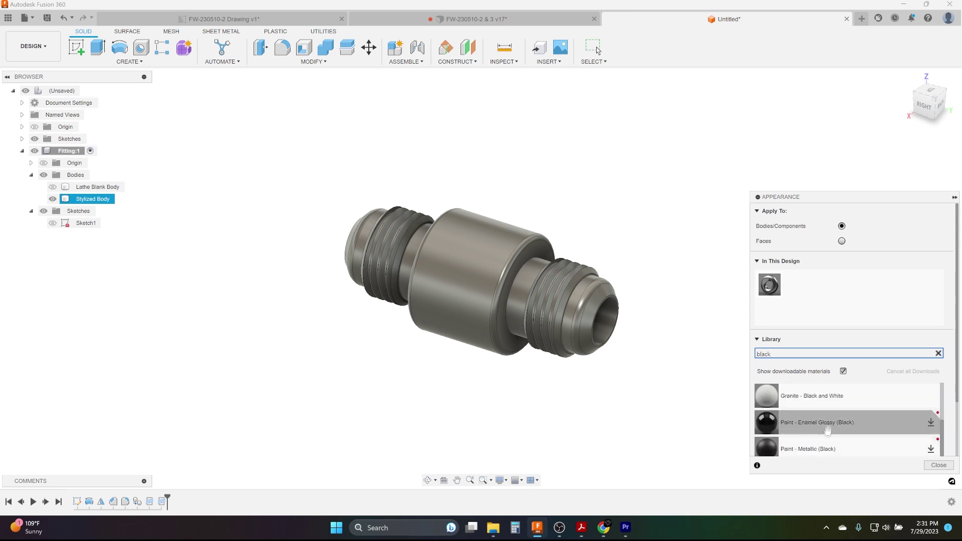
left_click_drag(806, 434, 474, 291)
scroll(805, 420, "down", 2)
scroll(805, 420, "down", 2)
mouse_move(801, 423)
left_mouse_down()
mouse_move(591, 401)
mouse_move(484, 353)
mouse_move(467, 302)
left_mouse_up()
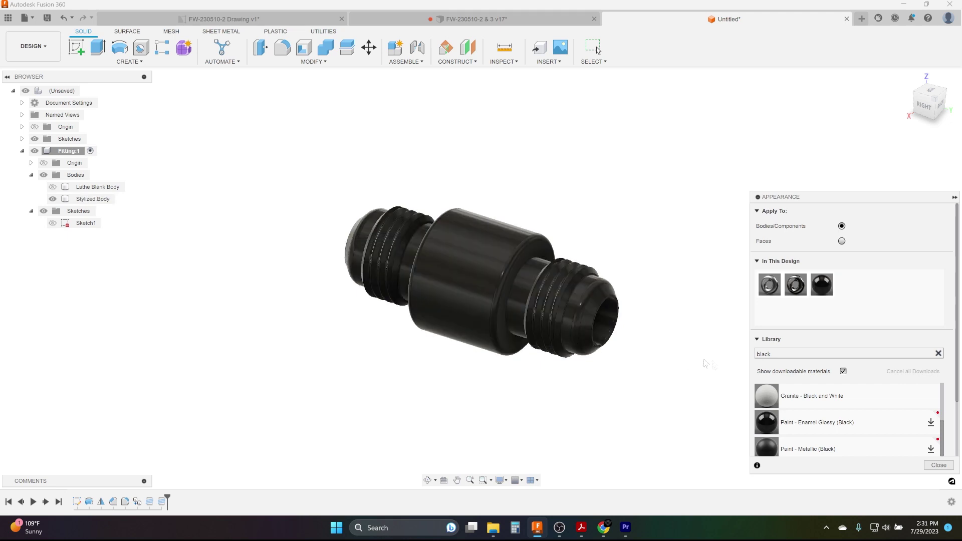
- Raise the glossy black paint's roughness to 0.186 and close the appearance settings
double_click(830, 286)
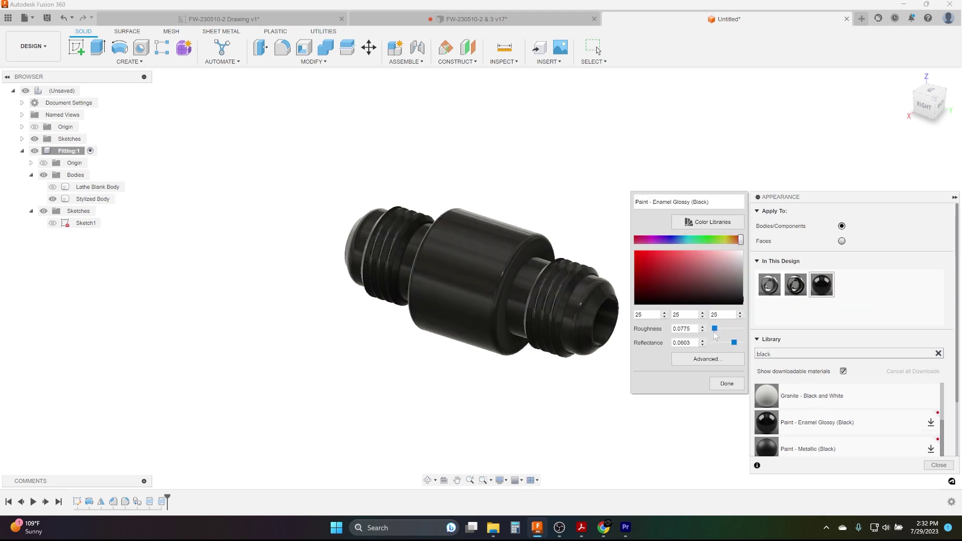
left_click_drag(715, 328, 737, 343)
left_click(727, 383)
scroll(836, 426, "up", 3)
scroll(805, 426, "down", 3)
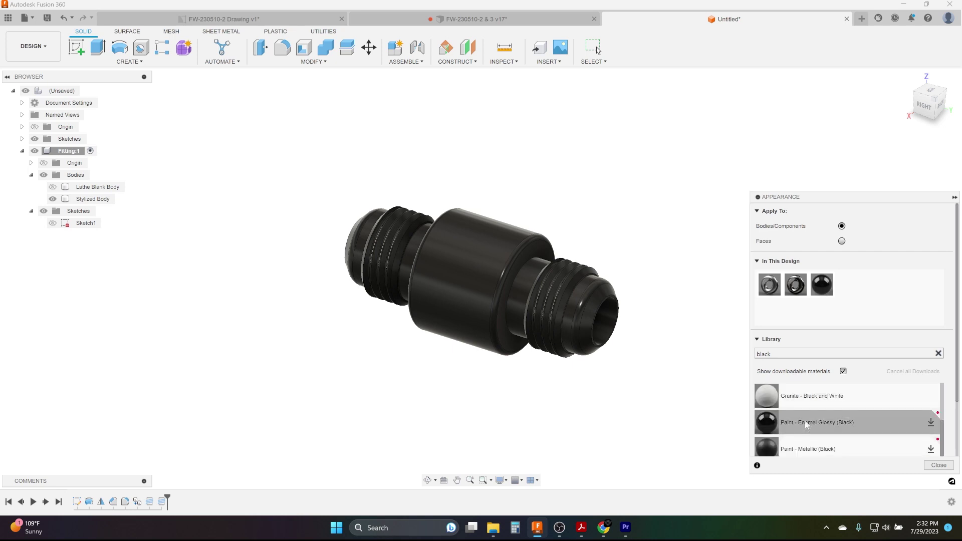
left_click_drag(782, 353, 729, 352)
scroll(822, 426, "up", 10)
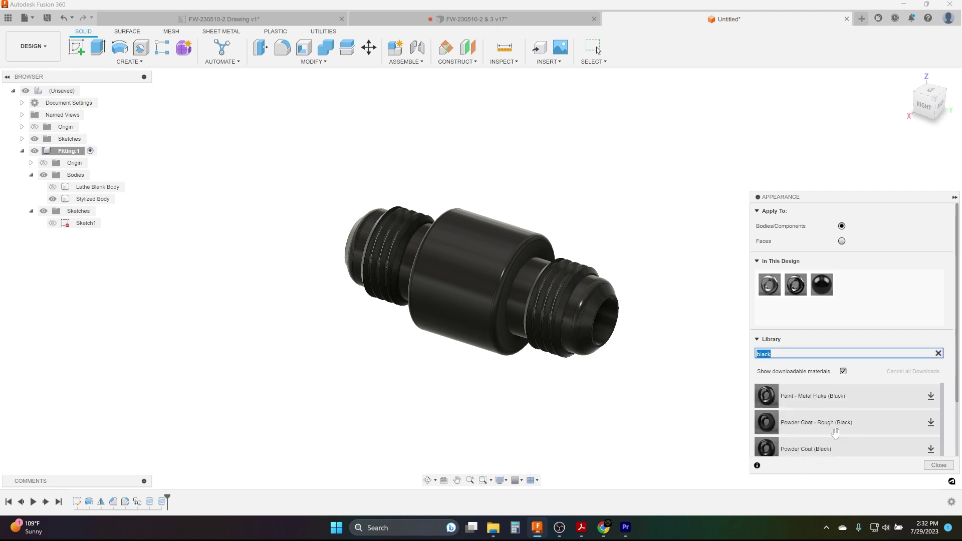
type("n")
key("Escape")
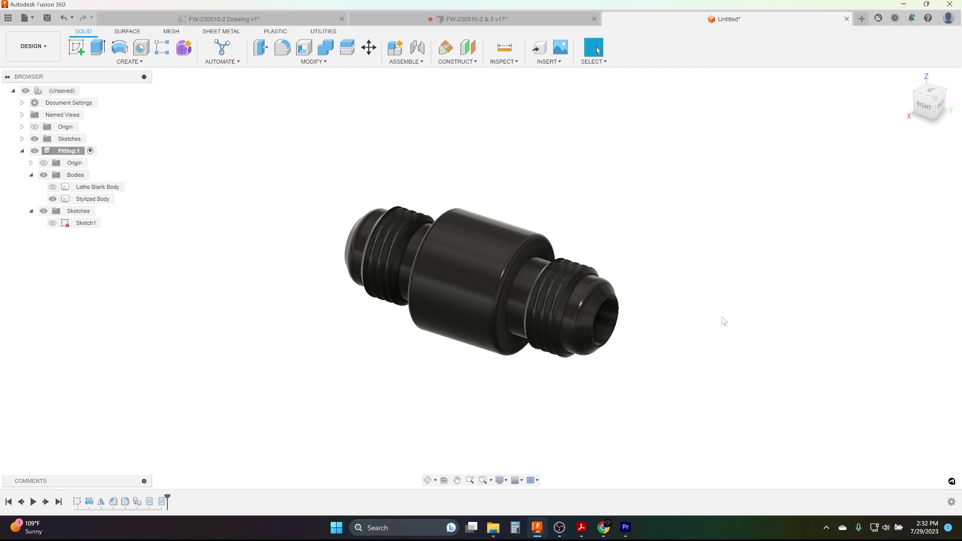
- Cancel an accidental extrude, search appearances for 'red', and try Acrylic (Red) on the fitting
key("a")
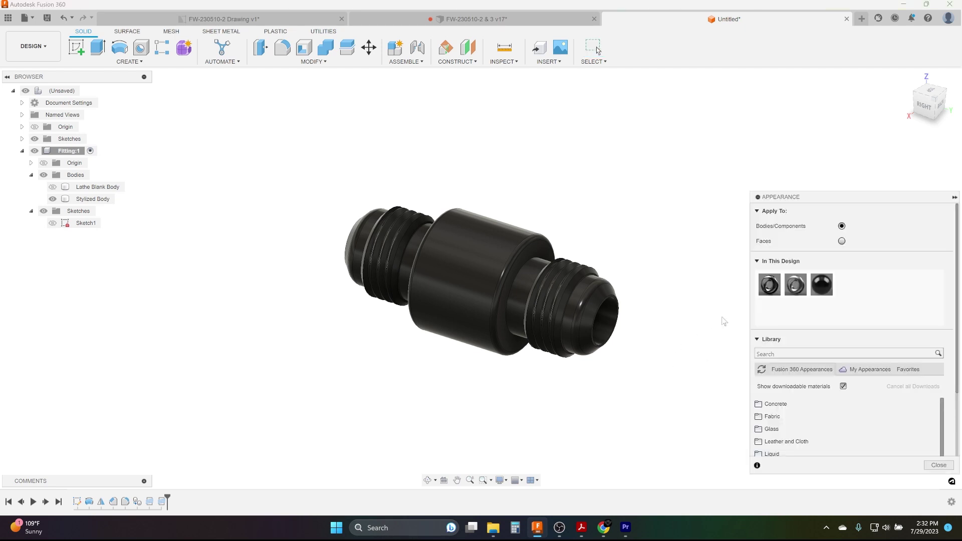
key("e")
scroll(723, 322, "down", 1)
key("Escape")
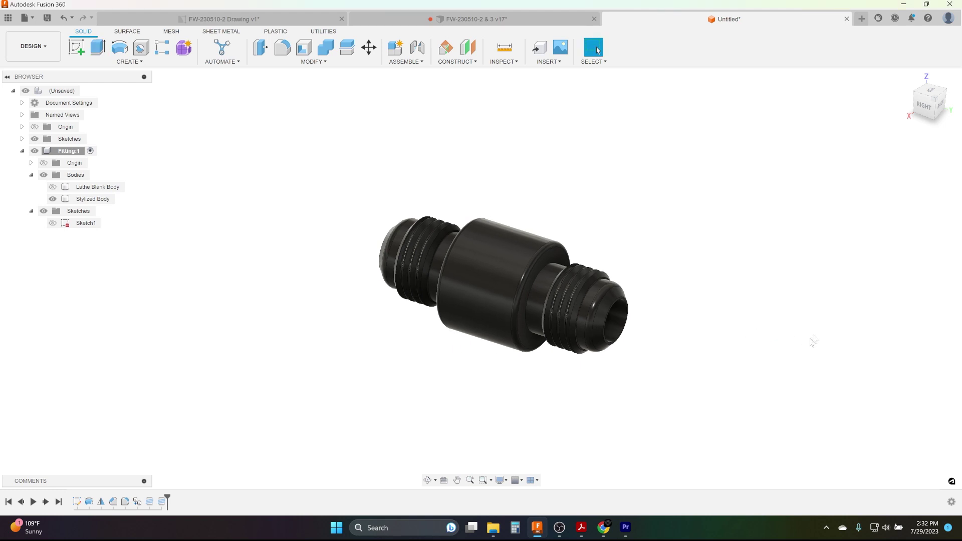
key("a")
left_click(783, 353)
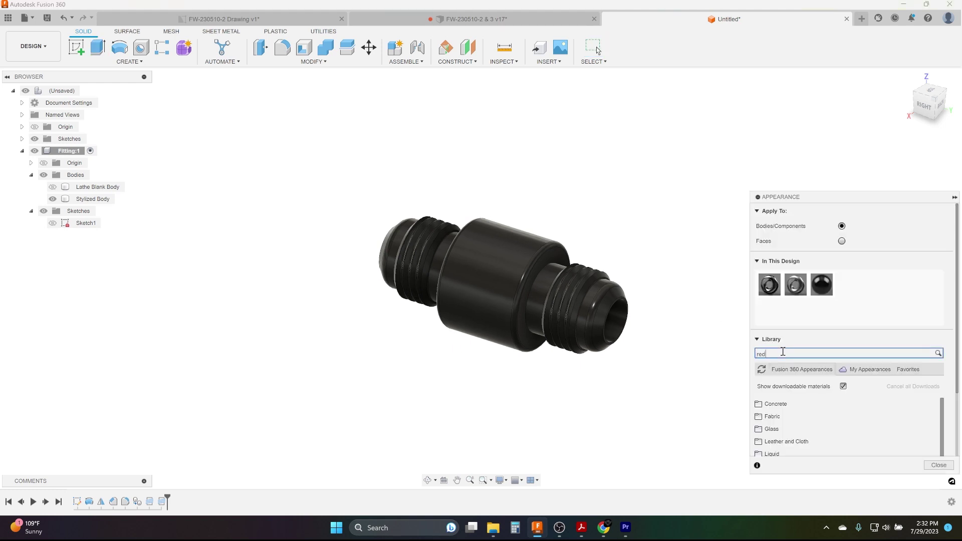
key("Return")
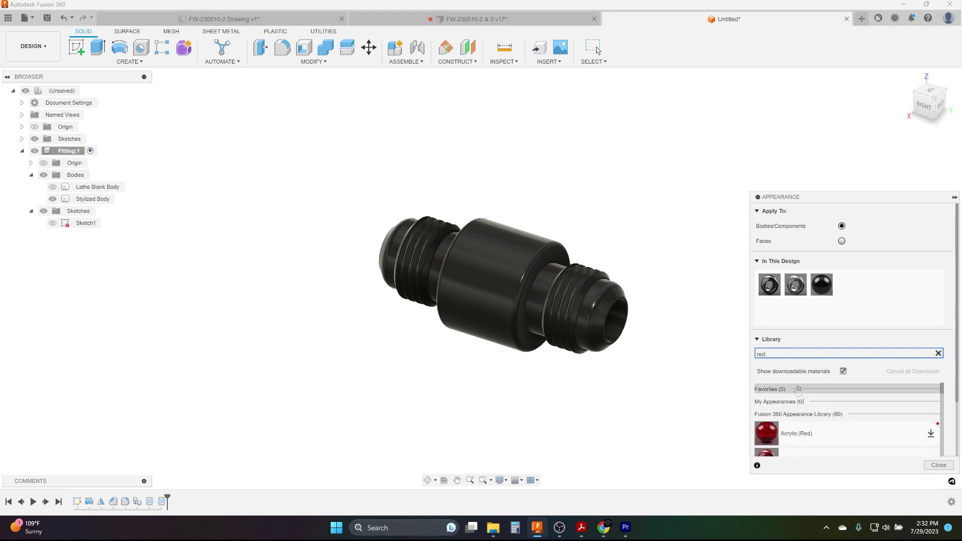
left_click_drag(787, 431, 548, 305)
- Apply Aluminum - Anodized Rough (Red) to the Stylized Body and close the appearance panel
scroll(800, 444, "down", 2)
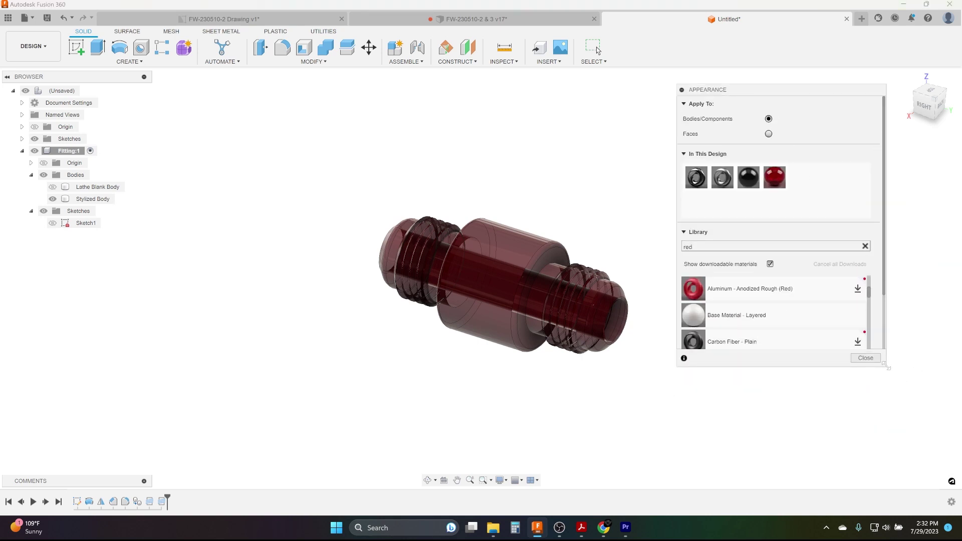
left_click_drag(888, 368, 935, 468)
scroll(802, 430, "up", 2)
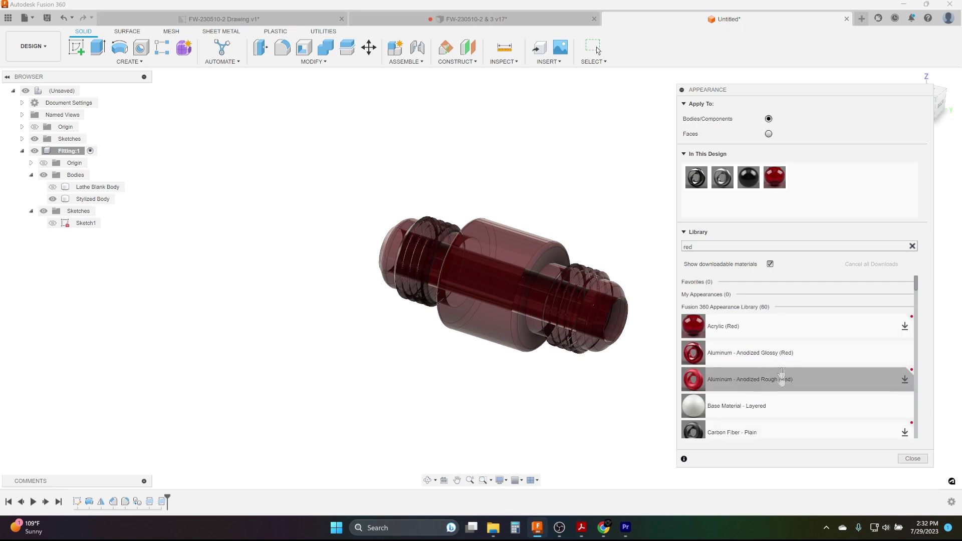
left_click_drag(777, 381, 514, 321)
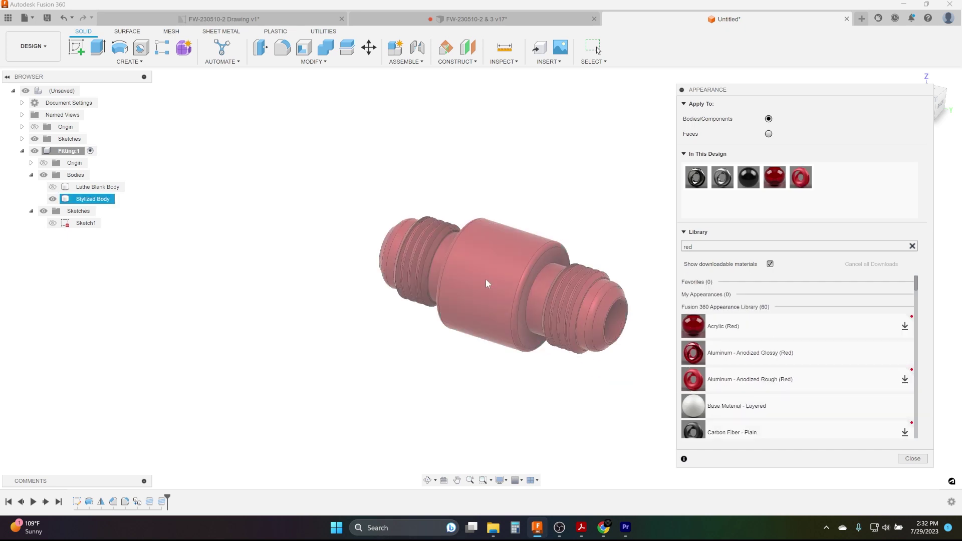
left_click(565, 375)
middle_click_drag(597, 379, 560, 360)
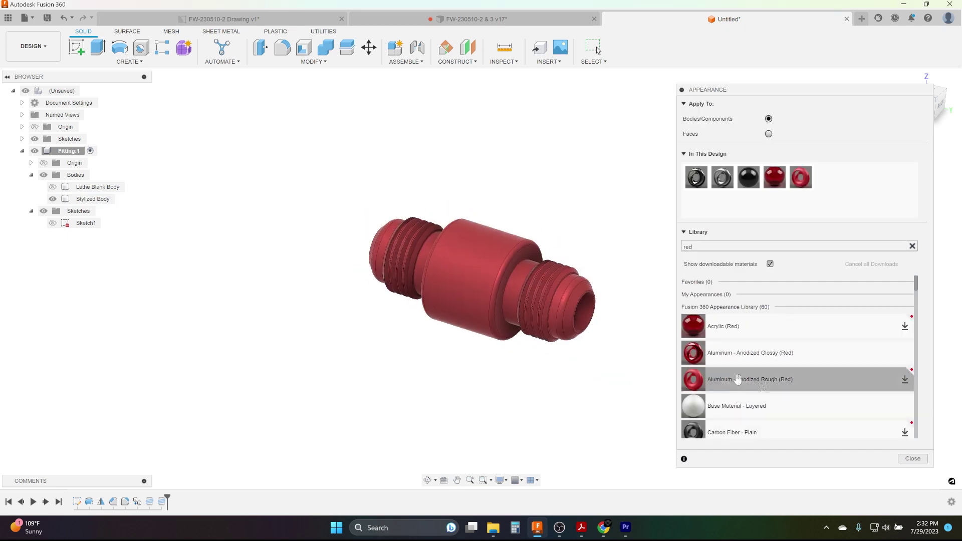
left_click(913, 459)
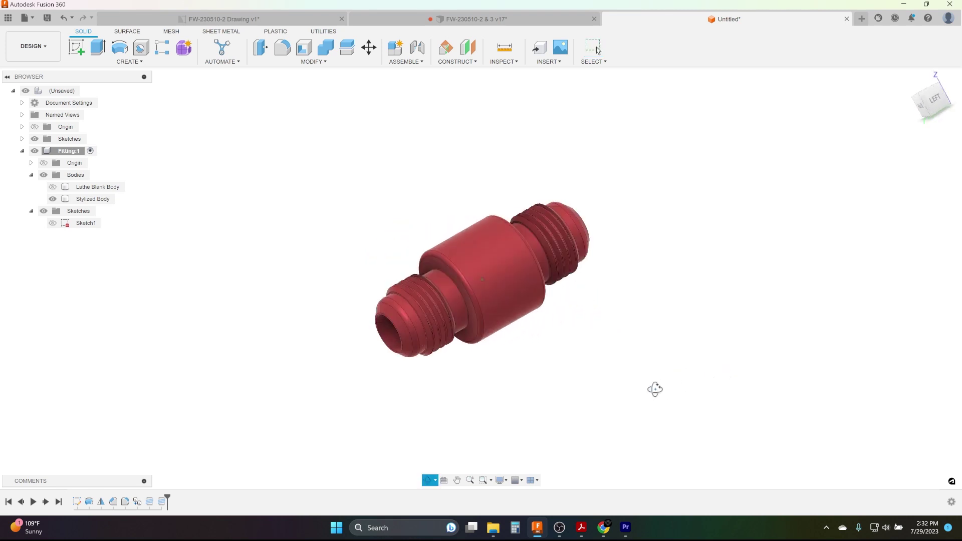